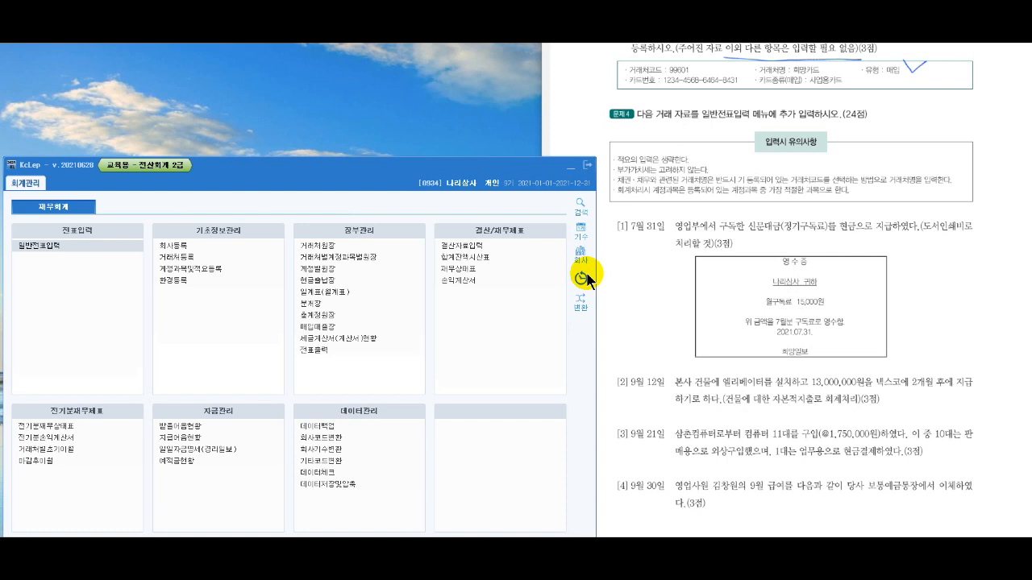
Open general voucher entry (일반전표입력) and set the voucher date to July 31
left_click(67, 253)
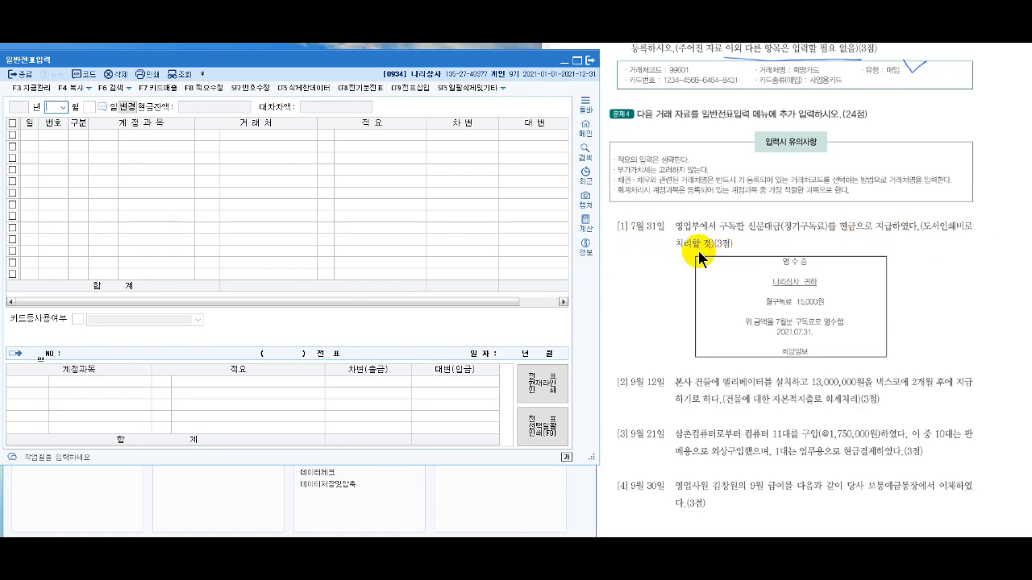
left_click(62, 107)
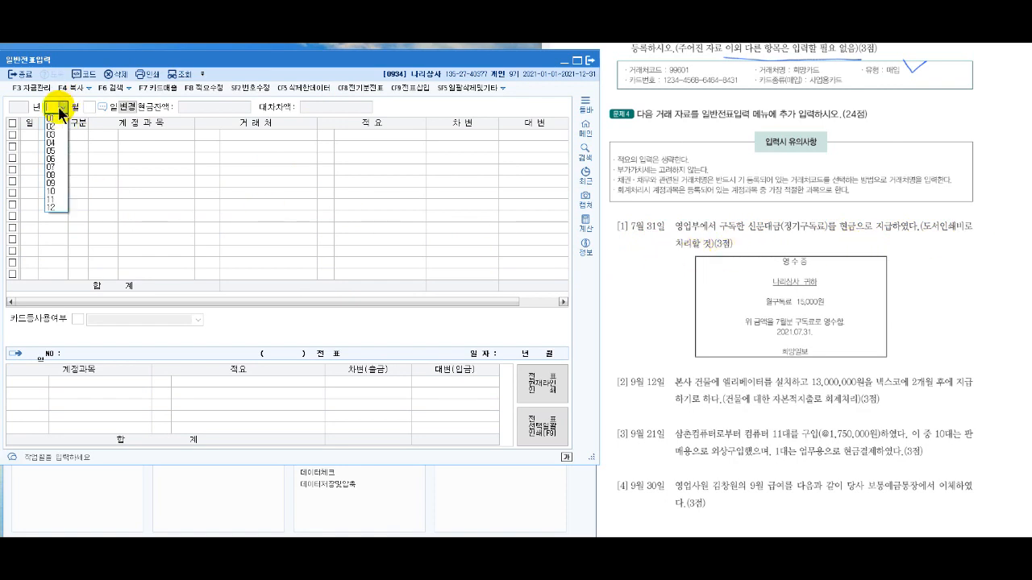
left_click(56, 167)
type("31")
key("Return")
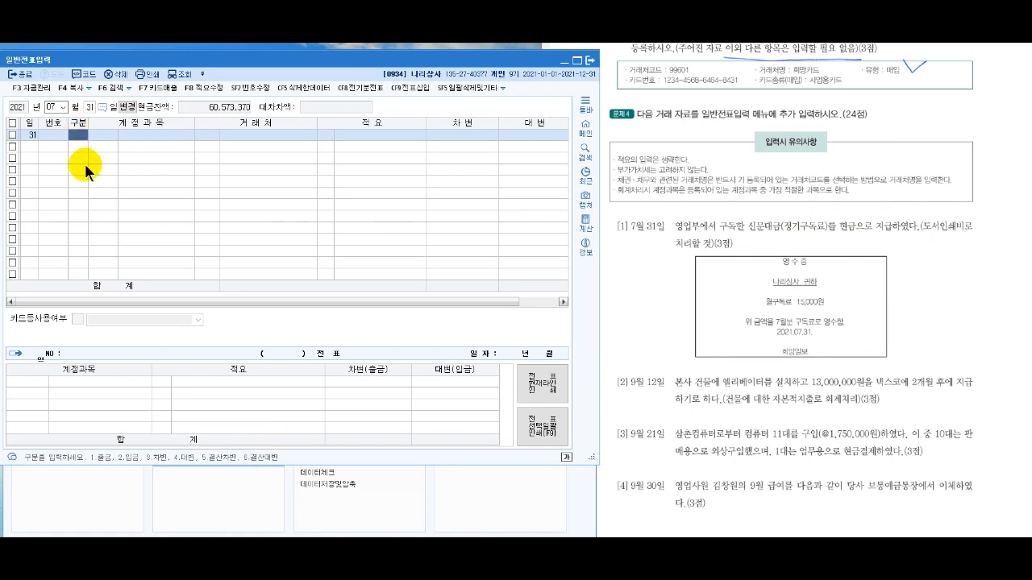
Start a cash payment (출금) line with the selling and administrative expense account 0826 도서인쇄비
type("1")
key("Return")
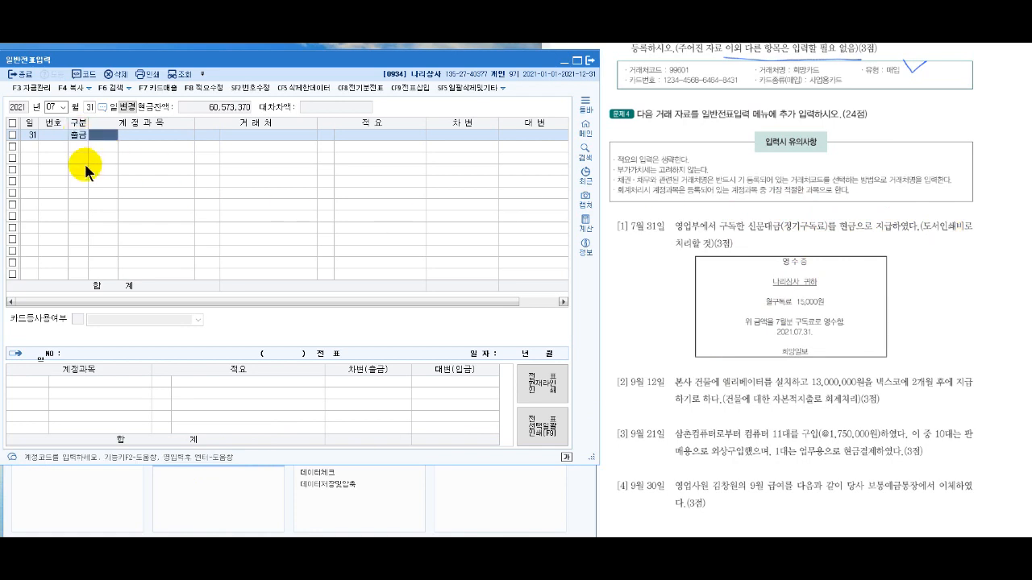
type("도서")
key("Return")
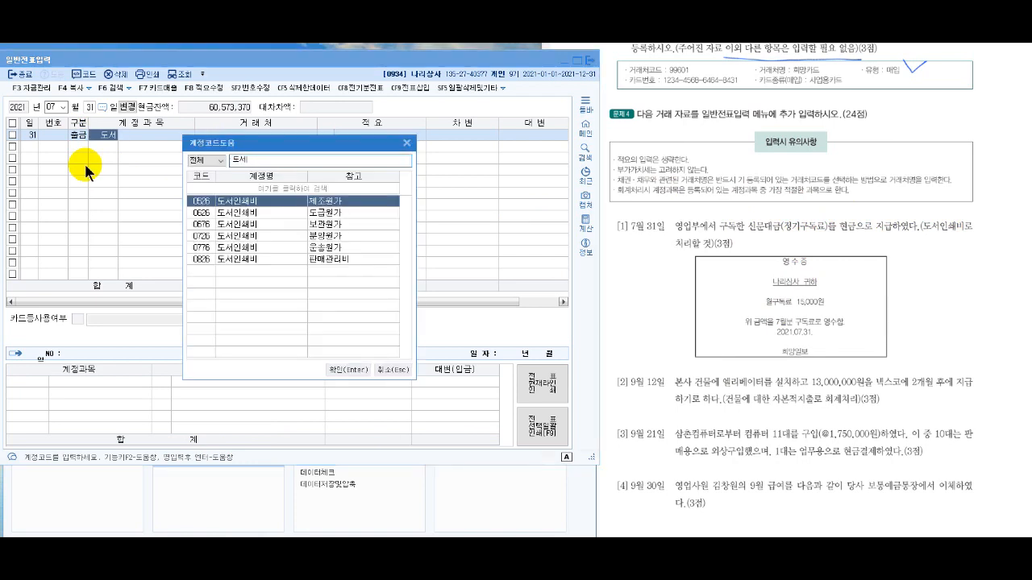
left_click(250, 258)
left_click(348, 372)
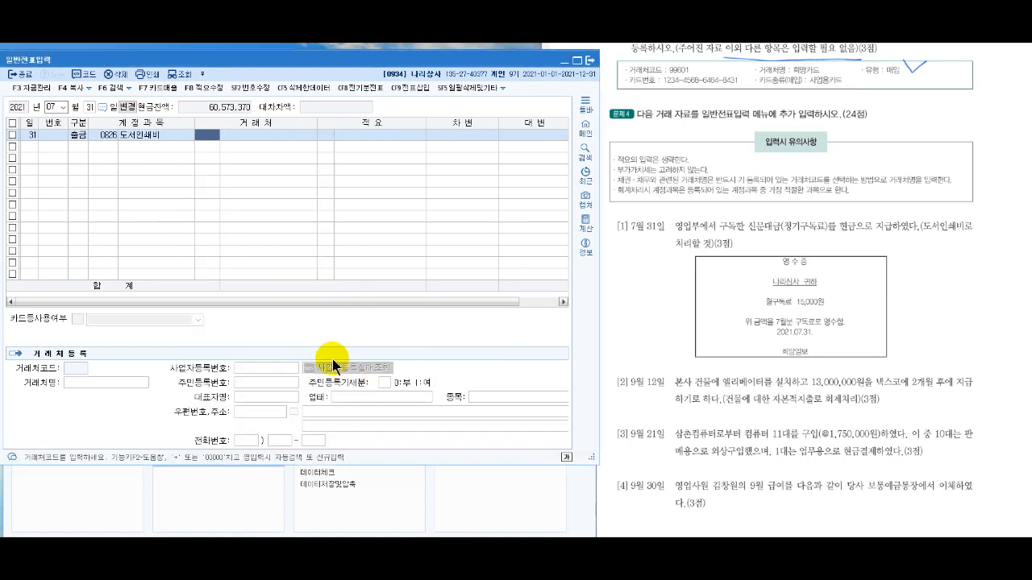
Leave the vendor and description of the 도서인쇄비 line blank and enter a debit of 15,000
key("Return")
key("Return")
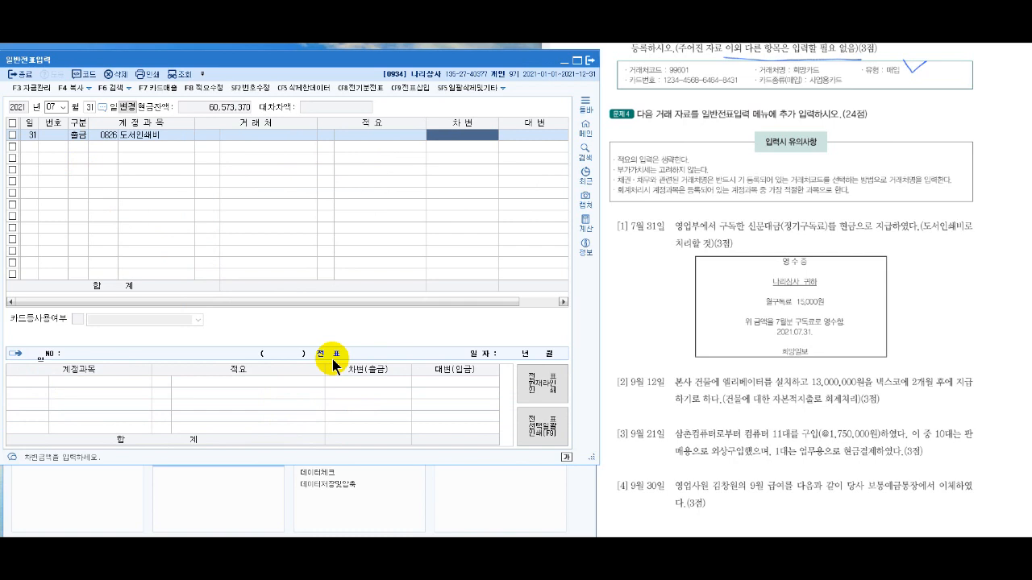
type("15,000")
key("Return")
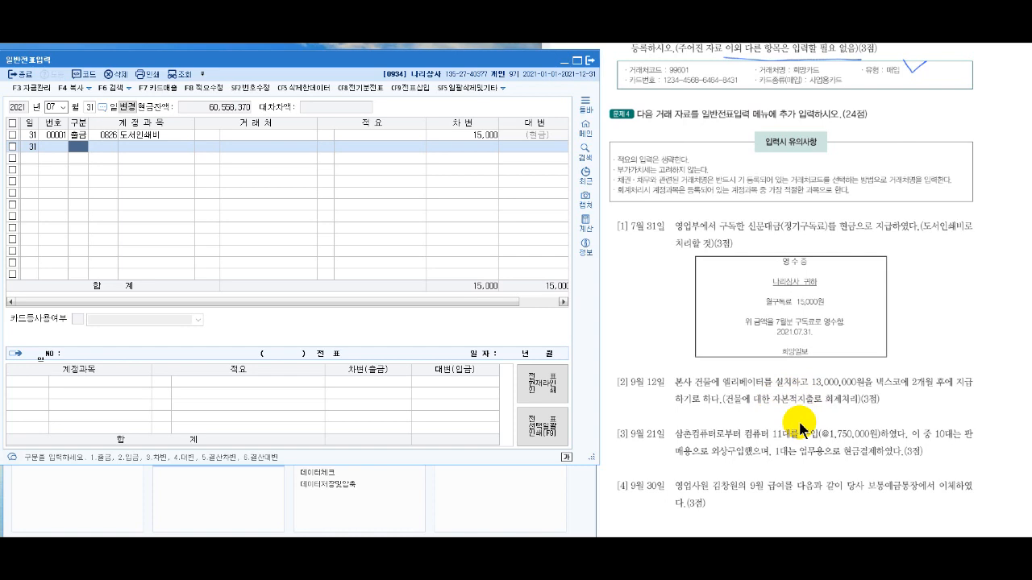
Draw a line from 자본적지출 in question 2 and handwrite "취득원가 ↑" at its end
mouse_move(793, 396)
left_mouse_down()
mouse_move(847, 341)
mouse_move(895, 323)
left_mouse_up()
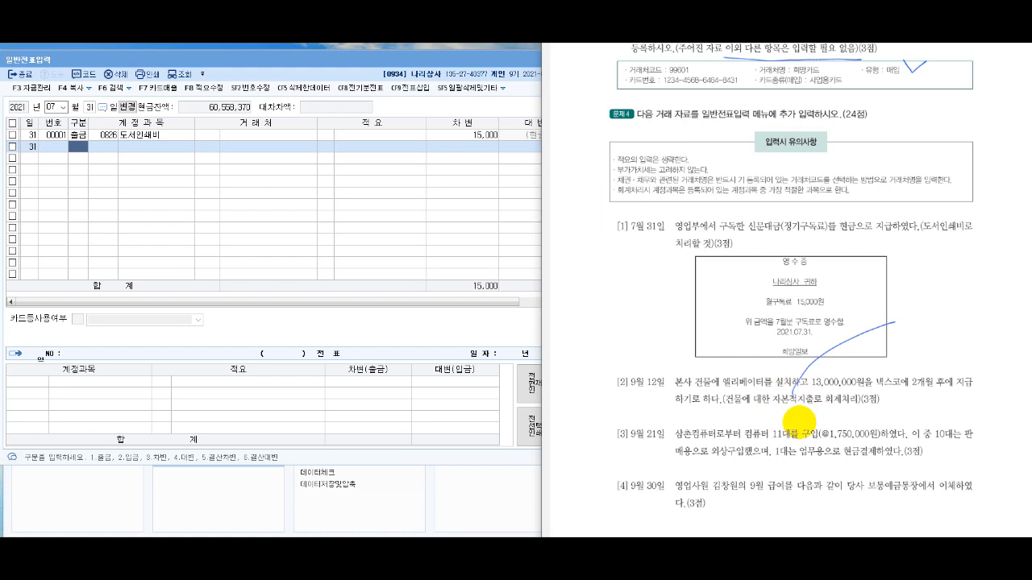
mouse_move(895, 307)
left_mouse_down()
mouse_move(895, 322)
mouse_move(913, 316)
mouse_move(909, 327)
left_mouse_up()
mouse_move(916, 304)
left_mouse_down()
mouse_move(918, 320)
mouse_move(928, 296)
left_mouse_up()
mouse_move(924, 298)
left_mouse_down()
mouse_move(939, 303)
mouse_move(939, 317)
mouse_move(953, 291)
mouse_move(934, 305)
mouse_move(960, 288)
left_mouse_up()
mouse_move(951, 294)
left_mouse_down()
mouse_move(953, 309)
mouse_move(965, 288)
mouse_move(963, 305)
left_mouse_up()
mouse_move(968, 295)
left_mouse_down()
mouse_move(980, 282)
mouse_move(989, 297)
mouse_move(1009, 261)
left_mouse_up()
left_click_drag(989, 288, 1018, 261)
left_click_drag(1005, 264, 1005, 292)
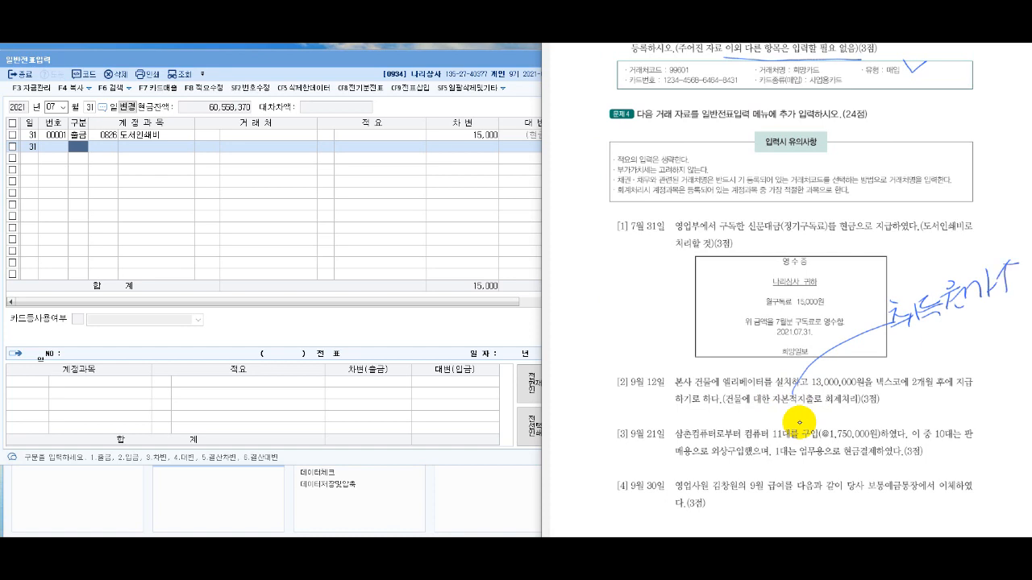
Handwrite "내용연수 ↑" beneath the 취득원가 note
left_click_drag(891, 343, 903, 353)
mouse_move(901, 338)
left_mouse_down()
mouse_move(914, 356)
mouse_move(933, 332)
left_mouse_up()
mouse_move(927, 327)
left_mouse_down()
mouse_move(935, 345)
mouse_move(956, 337)
left_mouse_up()
left_click_drag(954, 322, 977, 327)
left_click_drag(978, 323, 999, 326)
left_click_drag(984, 332, 987, 352)
mouse_move(1007, 301)
left_mouse_down()
mouse_move(1001, 326)
mouse_move(1019, 306)
left_mouse_up()
left_click_drag(1008, 311, 1007, 338)
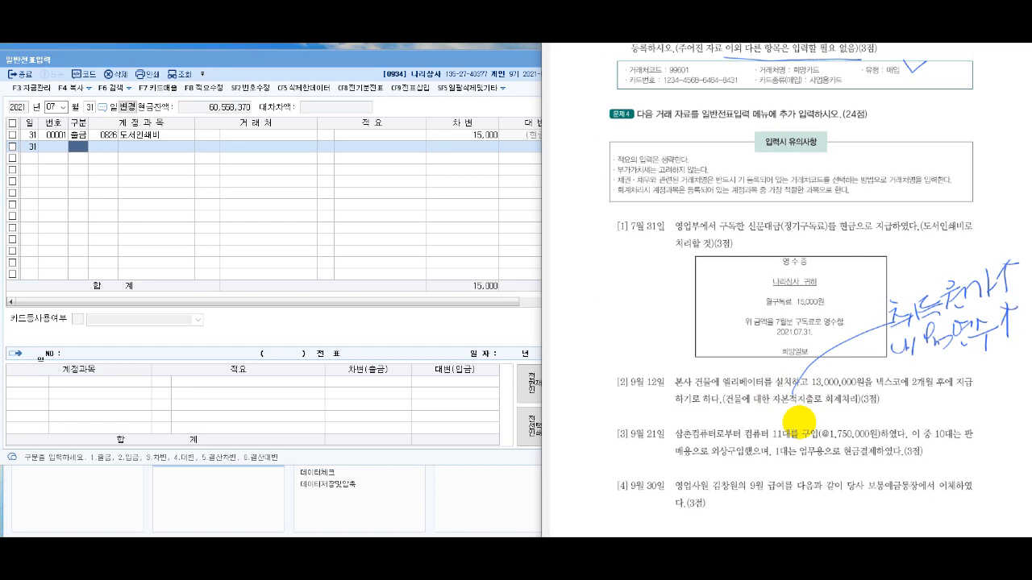
Handwrite a short note ending in 수리 above the 취득원가 note
mouse_move(882, 259)
left_mouse_down()
mouse_move(876, 272)
mouse_move(885, 272)
left_mouse_up()
mouse_move(873, 279)
left_mouse_down()
mouse_move(898, 278)
mouse_move(879, 284)
left_mouse_up()
left_click_drag(894, 261, 901, 278)
mouse_move(903, 269)
left_mouse_down()
mouse_move(913, 279)
mouse_move(928, 270)
left_mouse_up()
left_click_drag(910, 274, 938, 279)
left_click_drag(934, 247, 960, 265)
mouse_move(946, 270)
left_mouse_down()
mouse_move(948, 282)
mouse_move(962, 272)
left_mouse_up()
mouse_move(972, 230)
left_mouse_down()
mouse_move(964, 250)
mouse_move(976, 242)
left_mouse_up()
mouse_move(955, 256)
left_mouse_down()
mouse_move(991, 245)
mouse_move(980, 263)
left_mouse_up()
mouse_move(973, 247)
left_mouse_down()
mouse_move(987, 239)
mouse_move(994, 256)
left_mouse_up()
left_click_drag(998, 231, 997, 258)
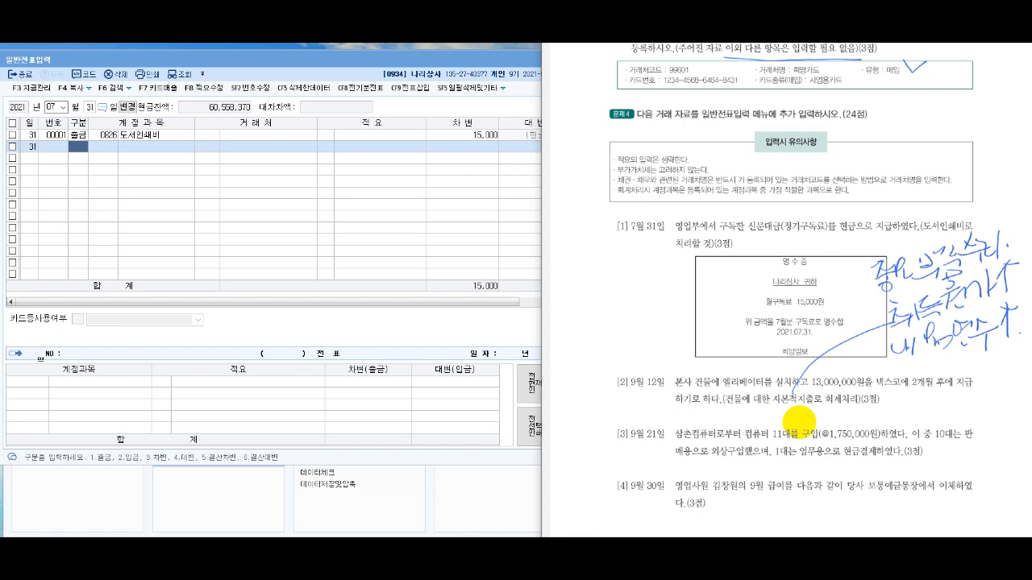
Underline 자본적지출 in question 2 and handwrite "수익적지출 비용" beside the receipt as the contrasting treatment
left_click_drag(771, 406, 830, 407)
mouse_move(571, 289)
left_mouse_down()
mouse_move(569, 307)
mouse_move(612, 283)
mouse_move(620, 310)
mouse_move(633, 300)
mouse_move(656, 313)
left_mouse_up()
left_click_drag(647, 277, 677, 298)
mouse_move(681, 265)
left_mouse_down()
mouse_move(694, 264)
mouse_move(696, 287)
mouse_move(713, 276)
left_mouse_up()
left_click_drag(698, 282, 719, 289)
left_click_drag(704, 295, 732, 302)
left_click_drag(582, 346, 616, 364)
mouse_move(624, 316)
left_mouse_down()
mouse_move(640, 349)
mouse_move(671, 322)
left_mouse_up()
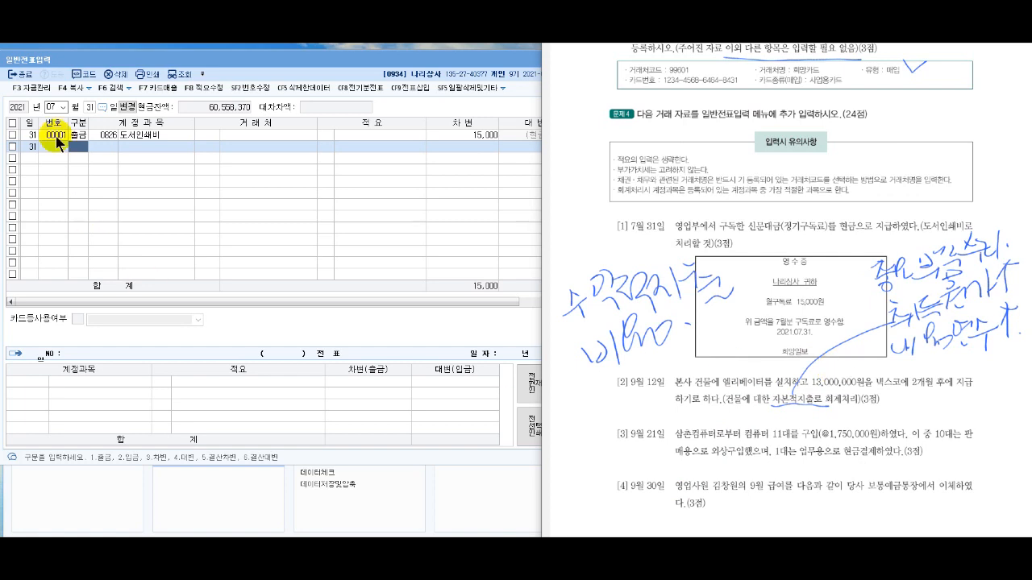
Set the voucher date to September 12
left_click(63, 107)
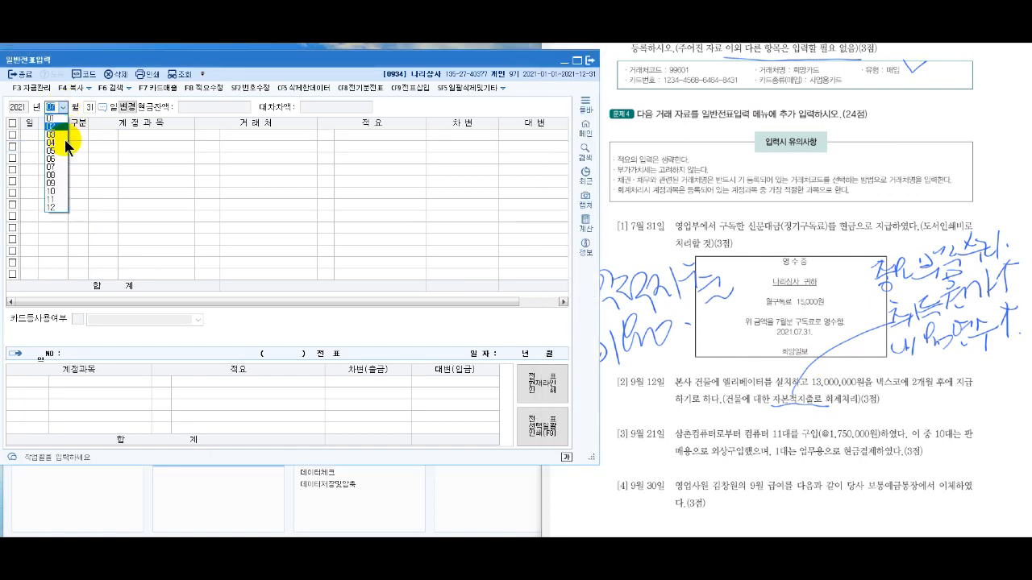
left_click(65, 184)
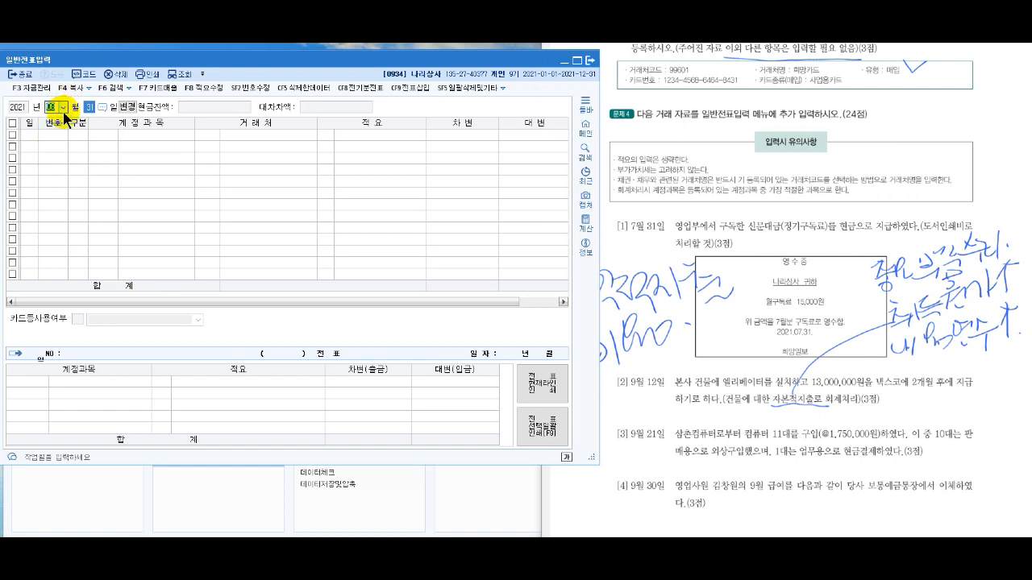
left_click(62, 107)
left_click(58, 184)
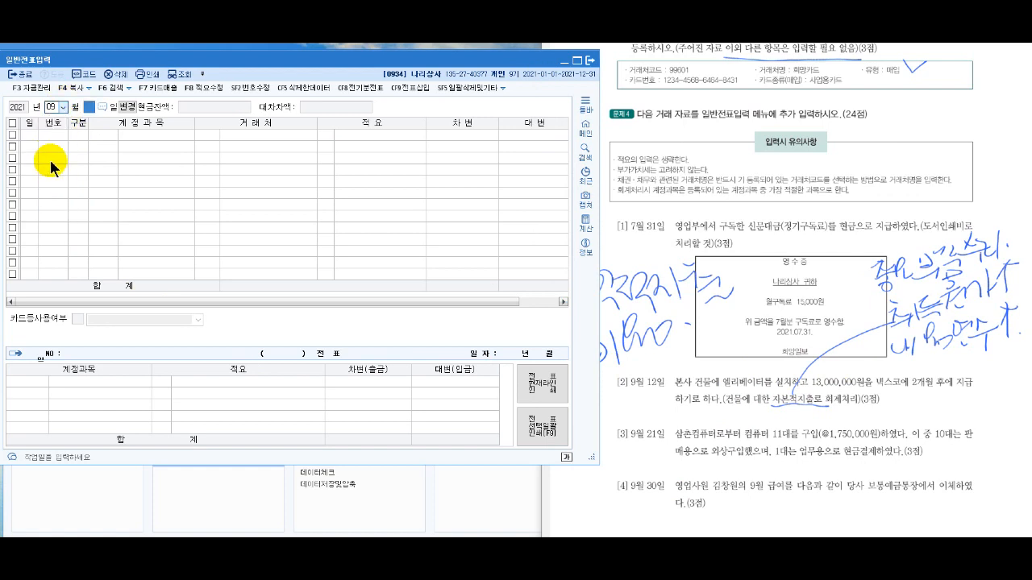
type("12")
key("Return")
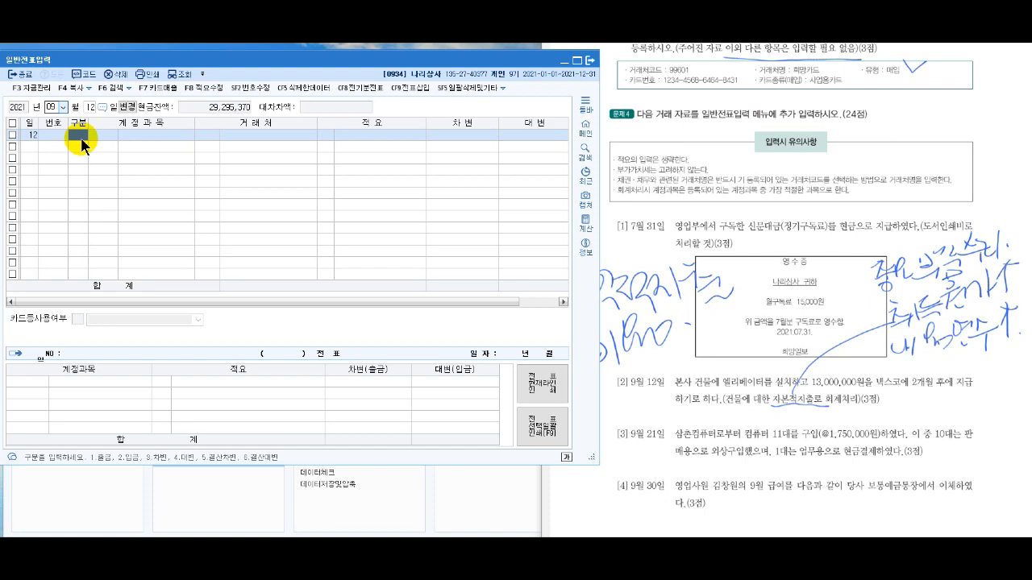
Enter a debit (차변) line for account 0202 건물 of 13,000,000, leaving vendor and description blank
type("3")
key("Return")
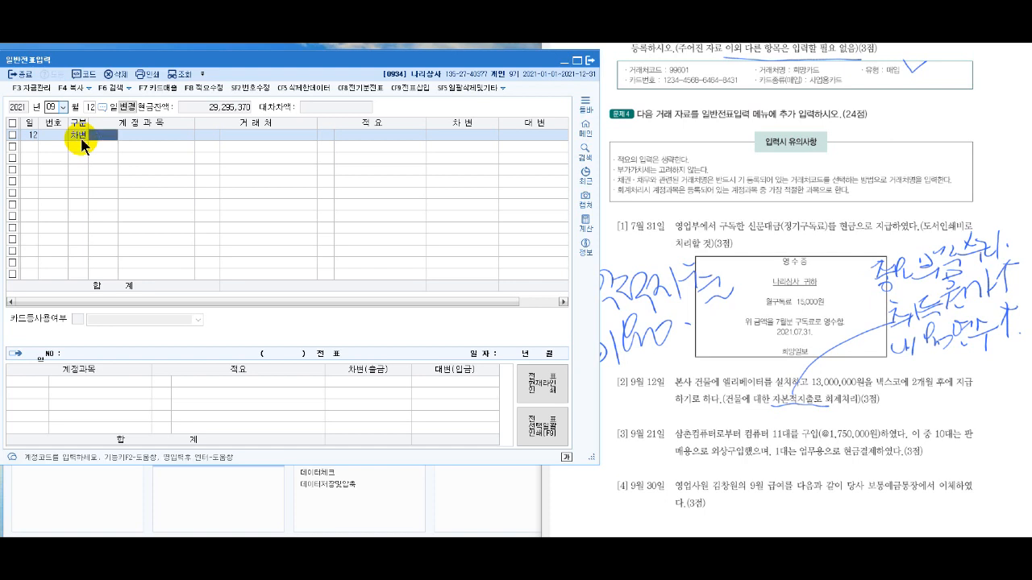
type("건물")
key("Return")
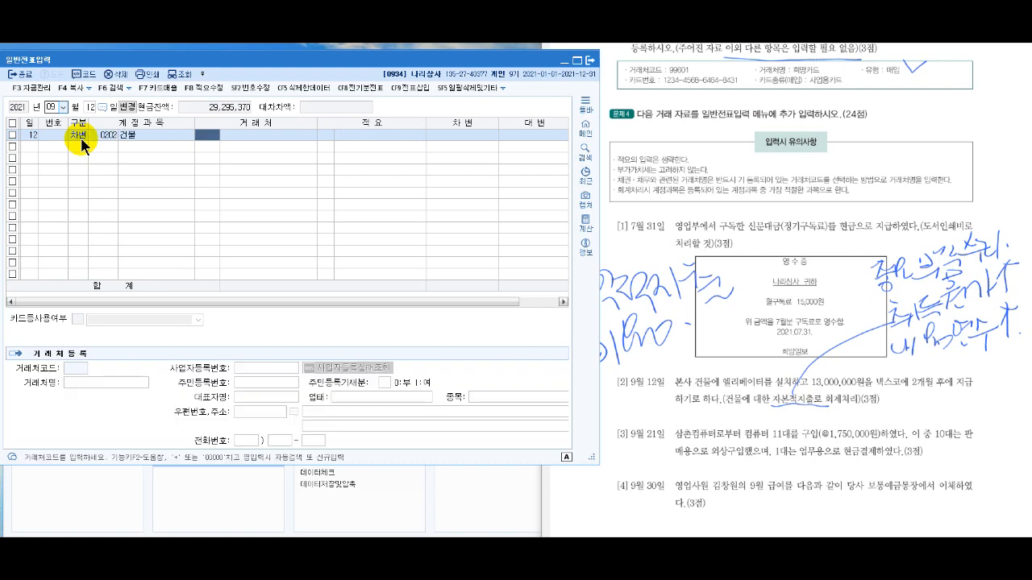
key("Return")
key("Return")
key("Return")
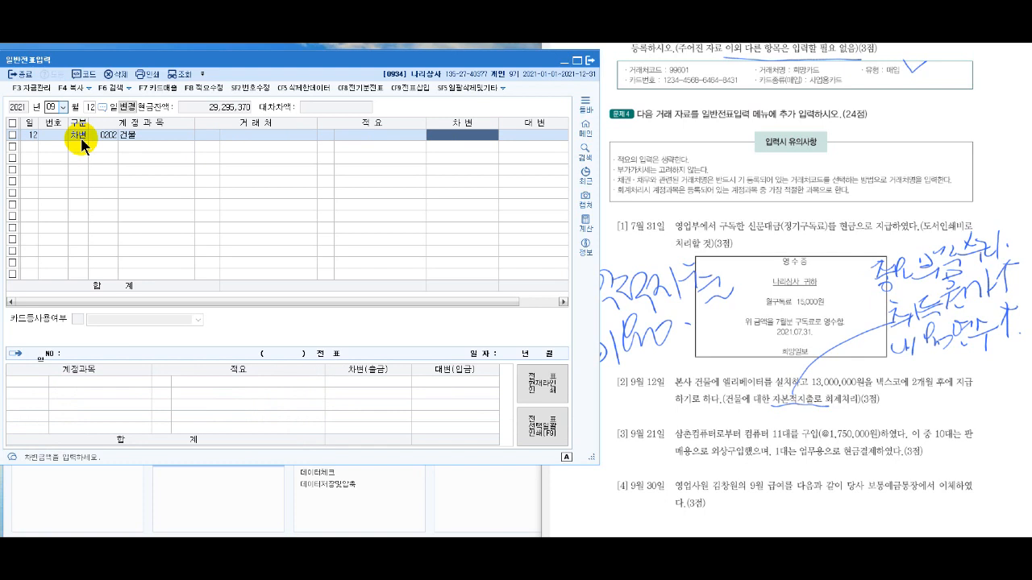
type("13,000,000")
key("Return")
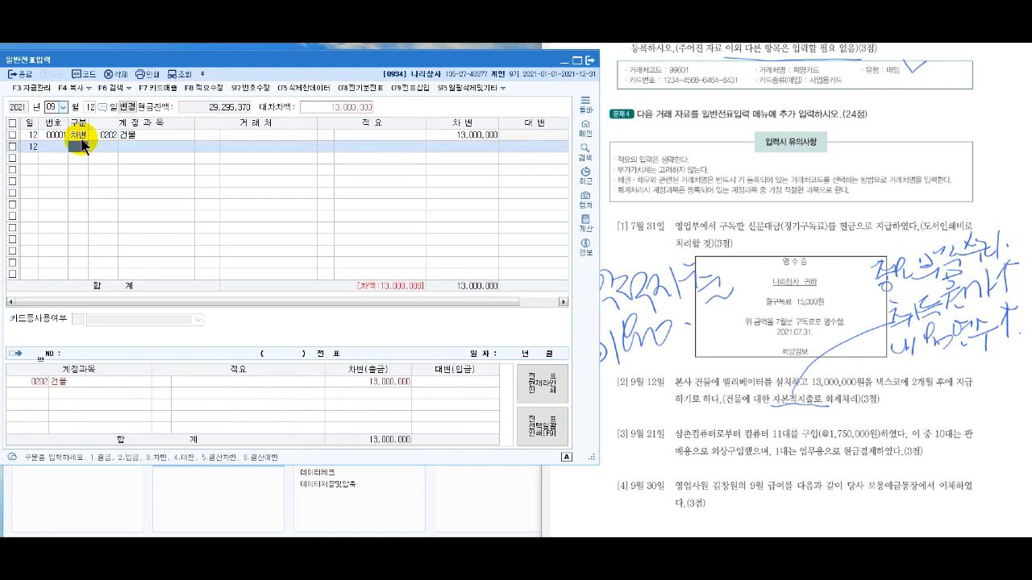
Add a balancing credit (대변) line for account 0253 미지급금 with vendor 넥스코
type("4")
type("미")
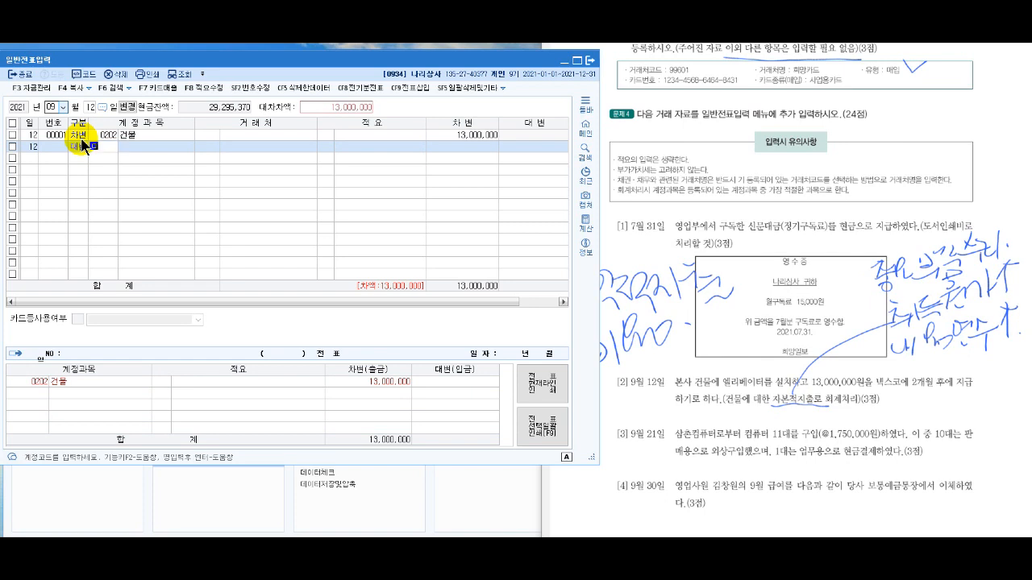
type("지")
key("Return")
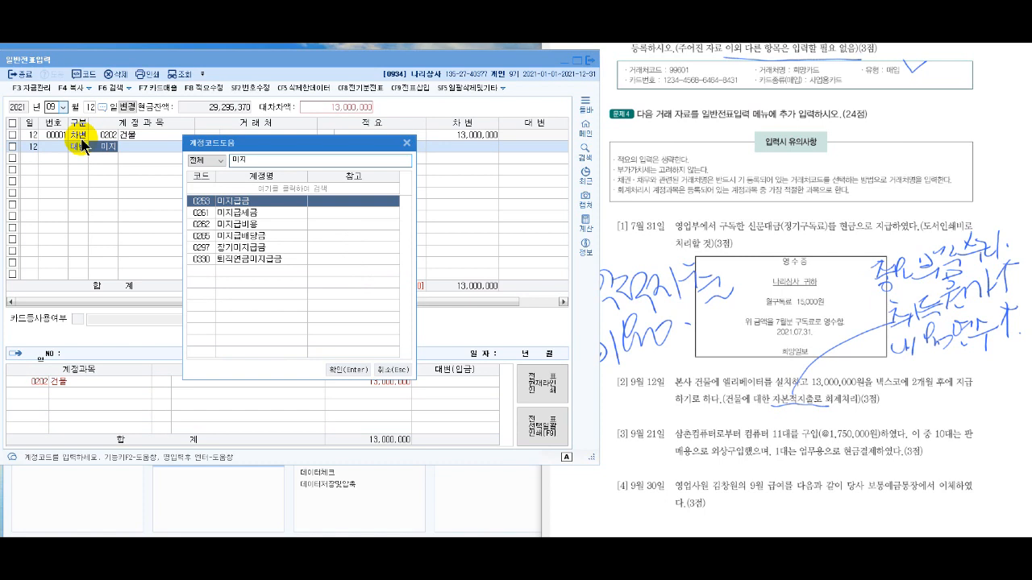
key("Return")
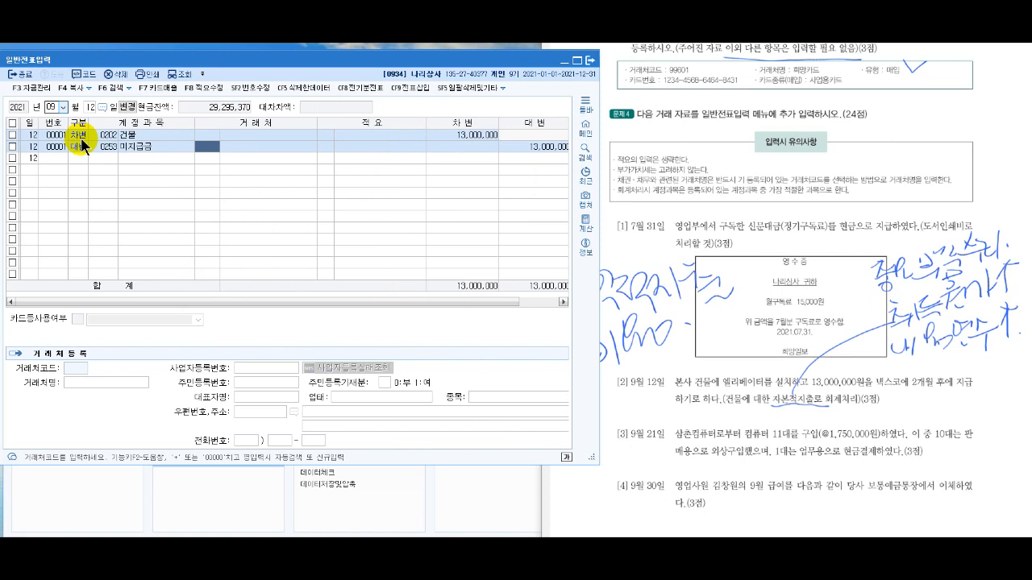
type("넥스")
key("Return")
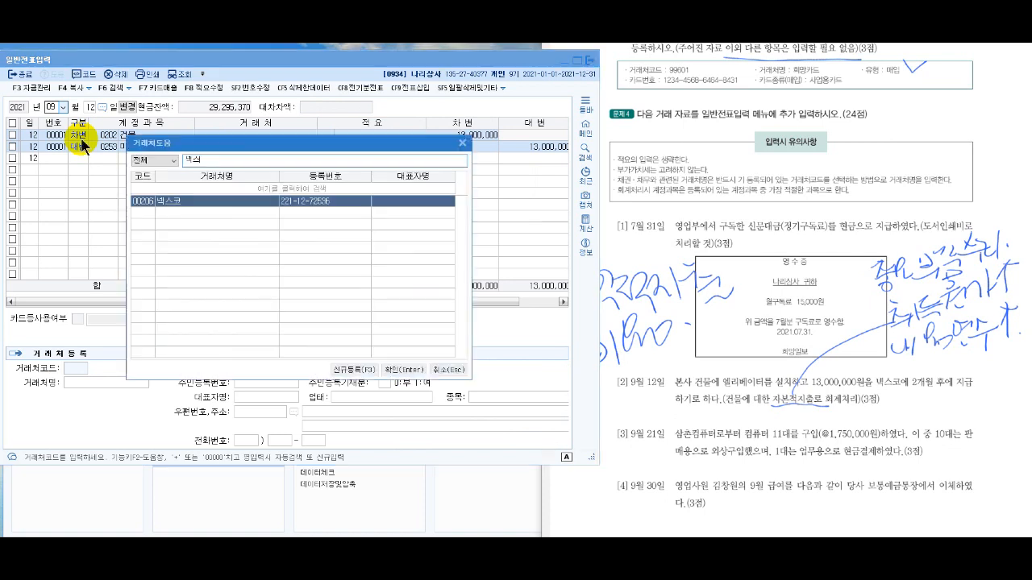
key("Return")
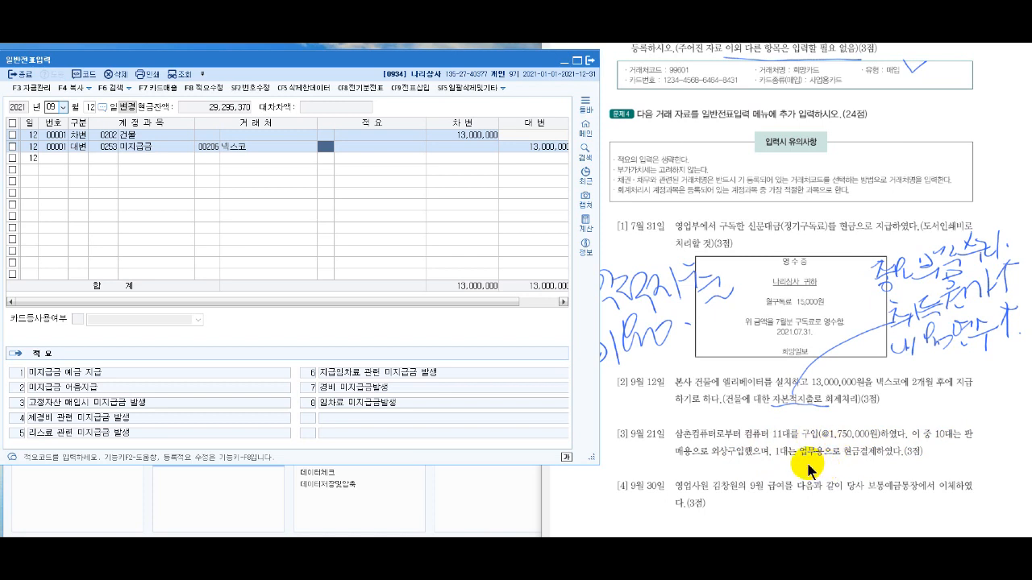
Change the voucher day to 21, keeping September as the month
left_click(89, 107)
type("21")
key("Return")
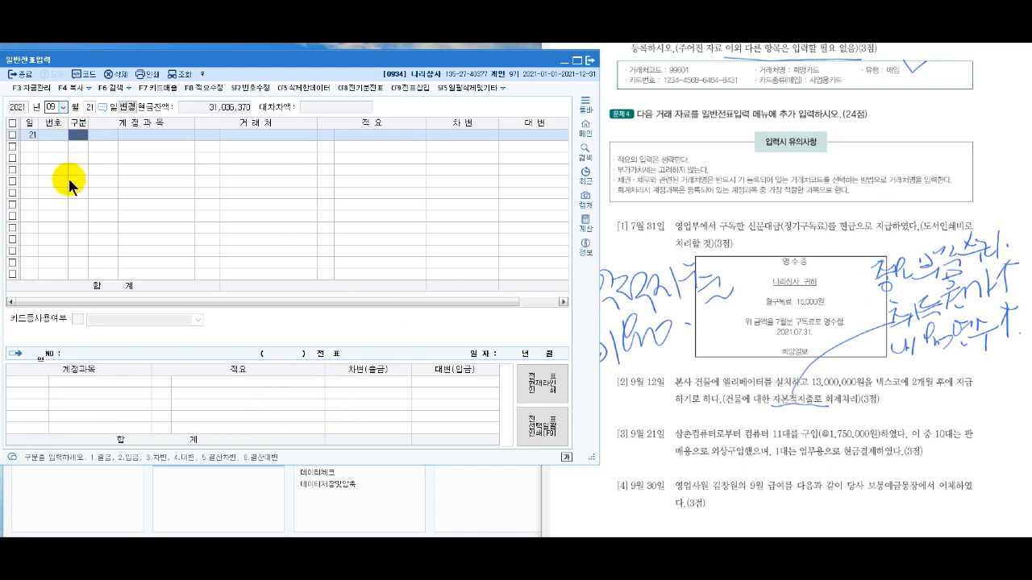
Enter a debit (차변) line for account 0146 상품 of 17,500,000, leaving vendor and description blank
type("3")
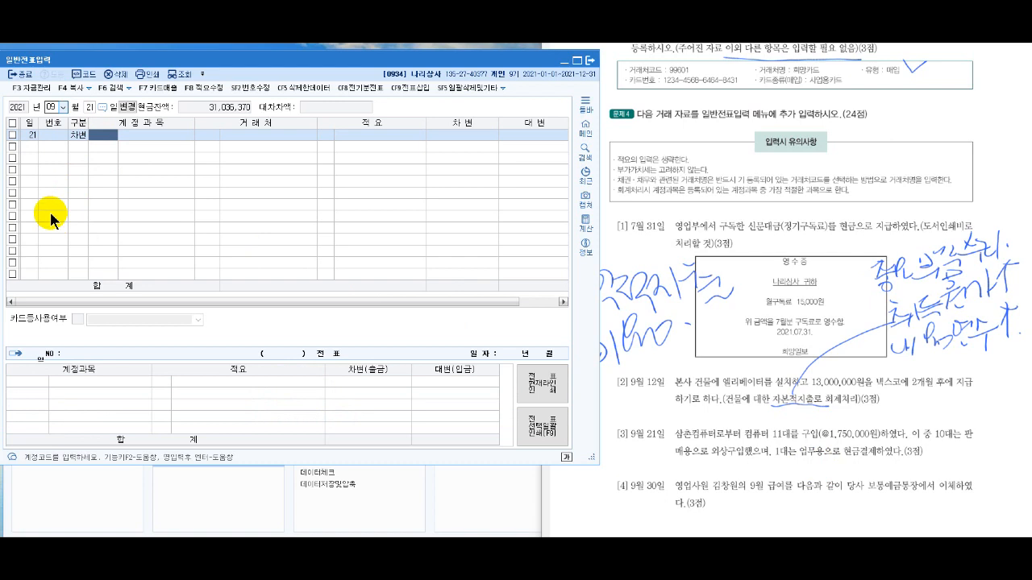
type("상품")
key("Return")
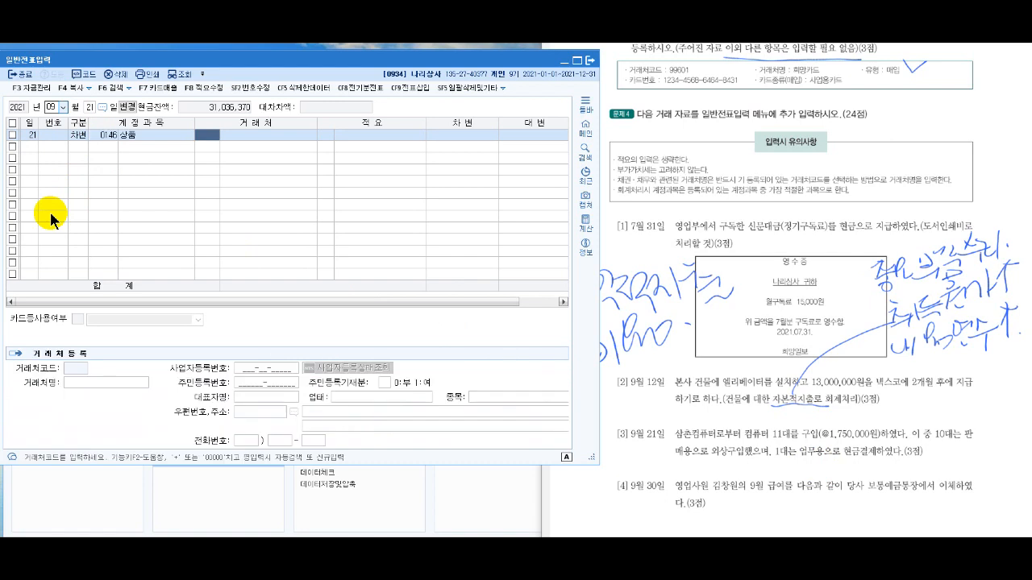
key("Return")
key("Return")
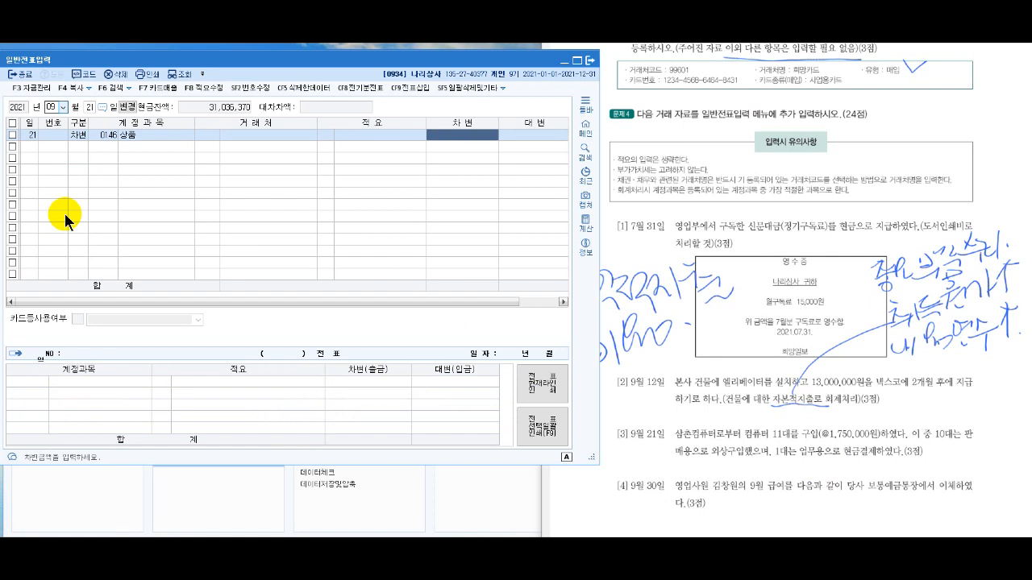
type("5000000")
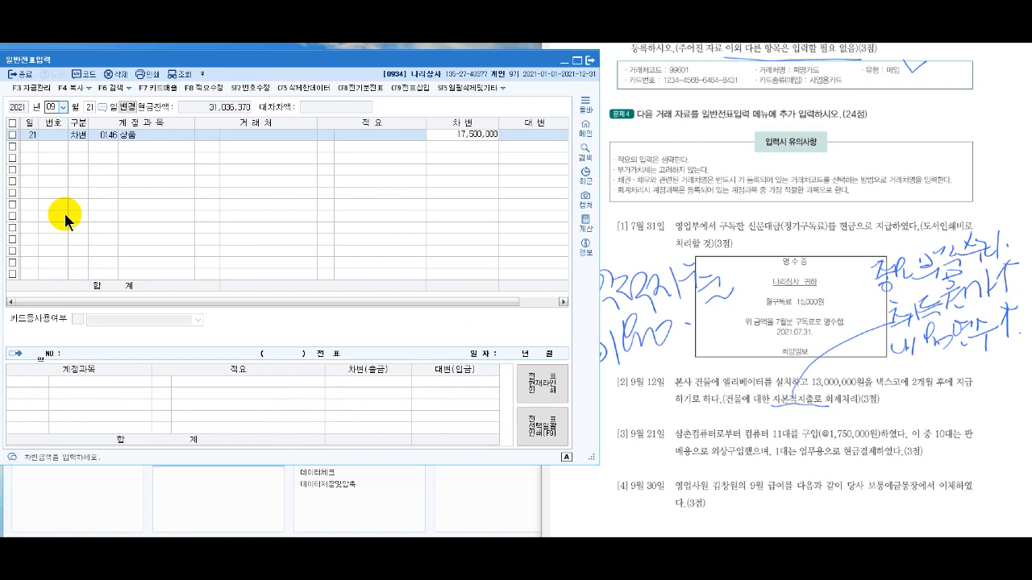
key("Return")
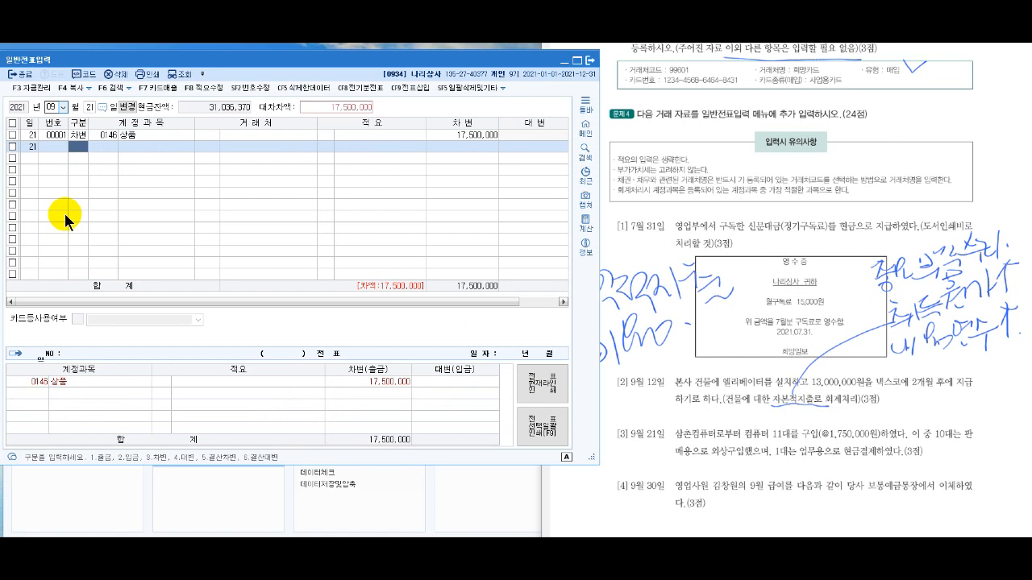
Enter a debit (차변) line for account 0212 비품 of 1,750,000, leaving vendor and description blank
type("3")
key("Return")
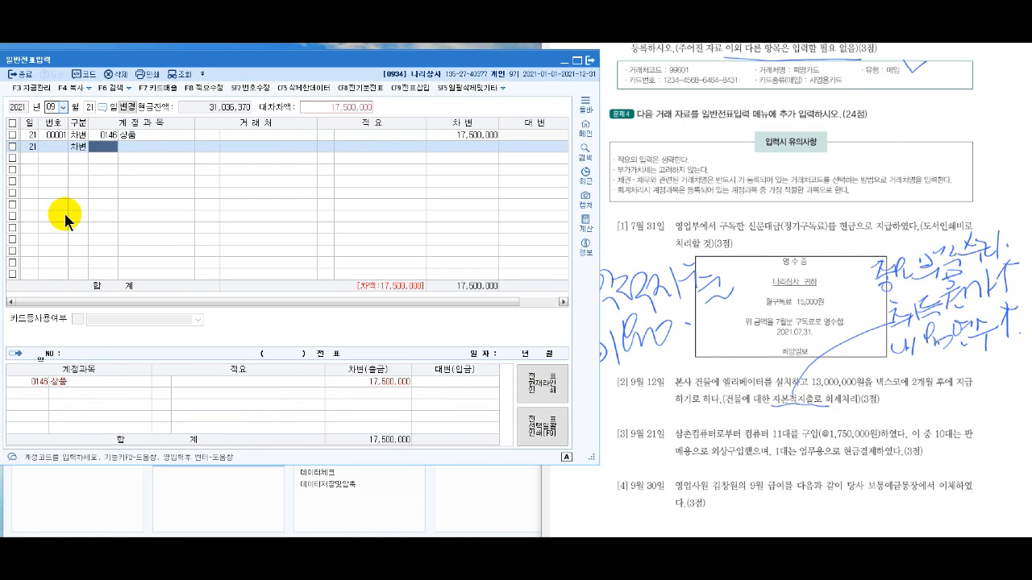
type("비품")
key("Return")
key("Return")
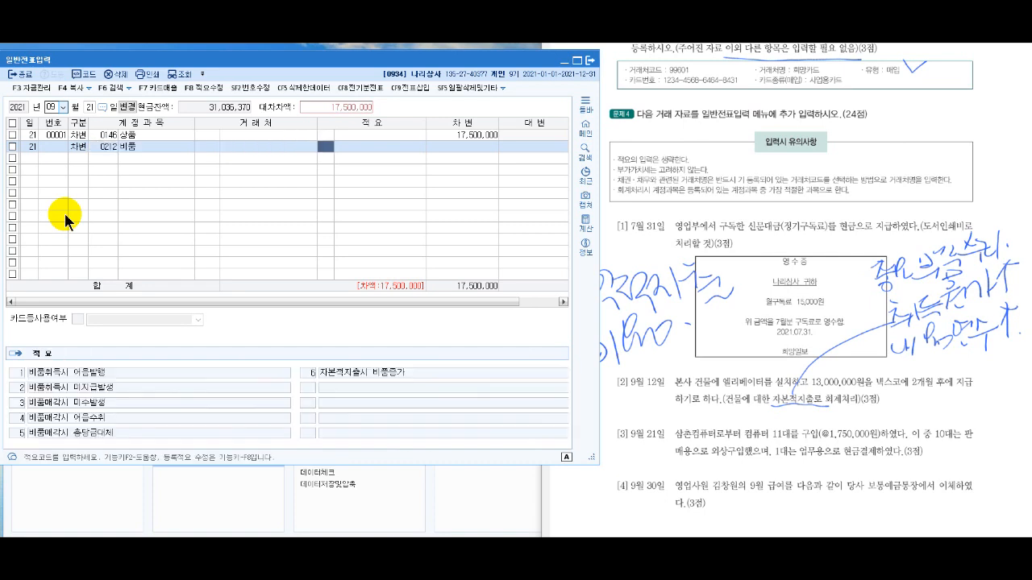
key("Return")
type("1750000")
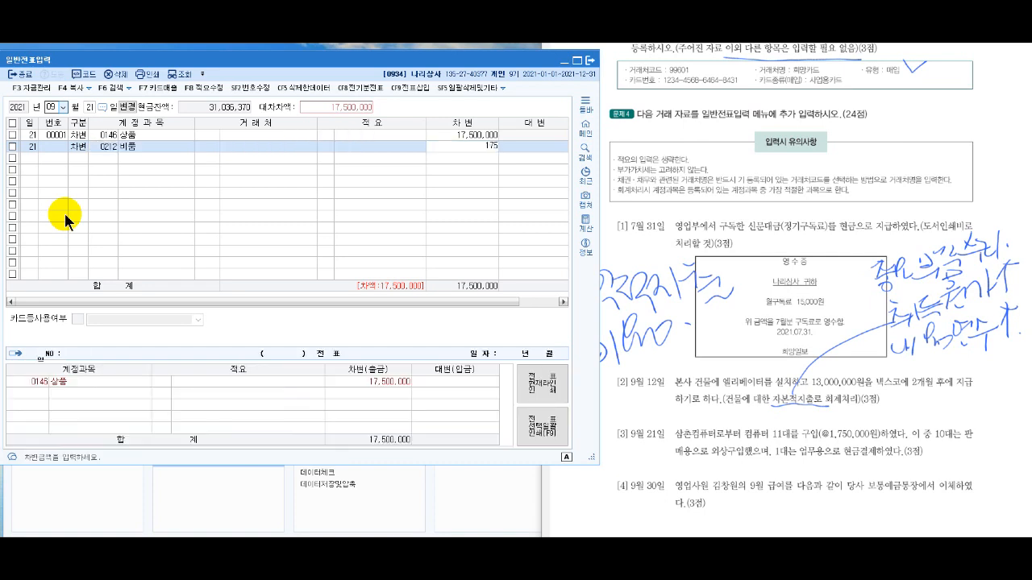
key("Return")
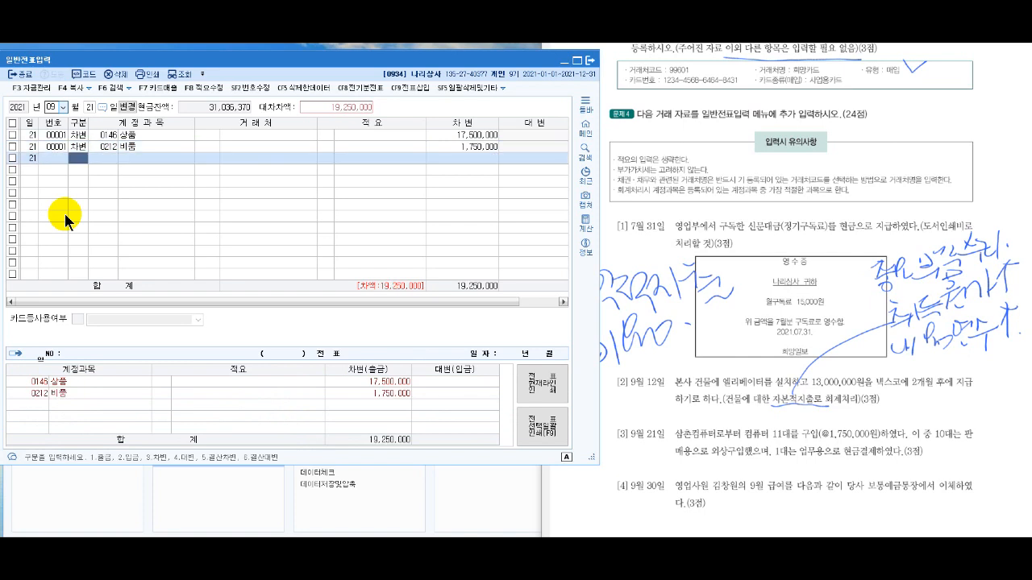
Add a credit (대변) line using account 0251 외상매입금
key("Return")
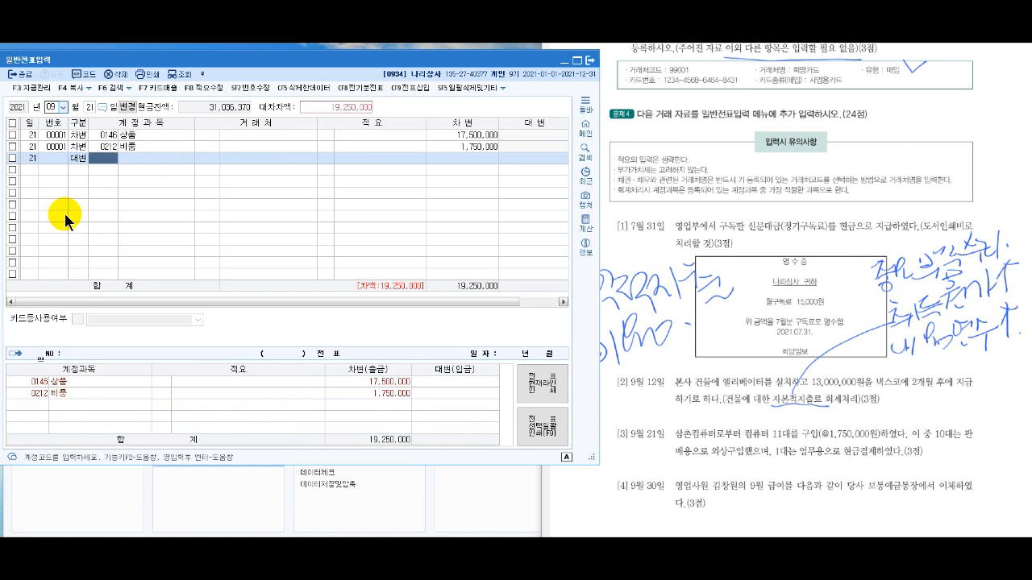
type("욋")
type("상")
key("Return")
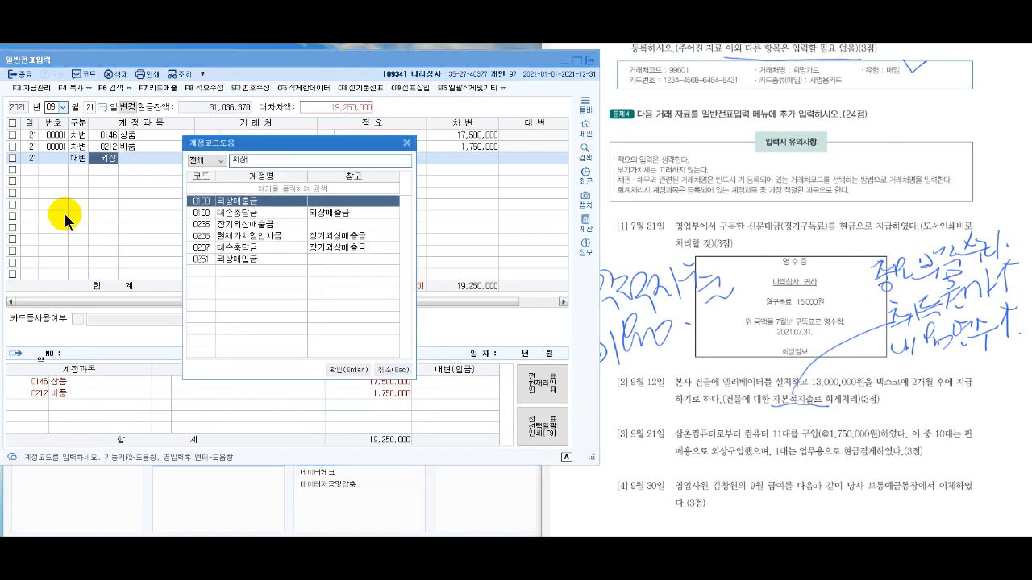
key("Down")
key("Down")
key("Down")
key("Down")
key("Down")
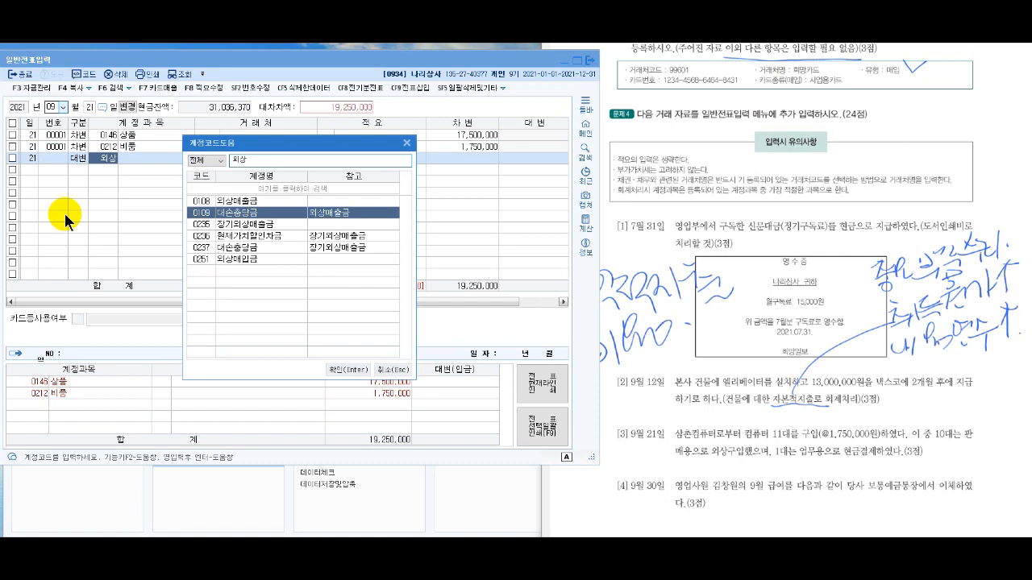
key("Return")
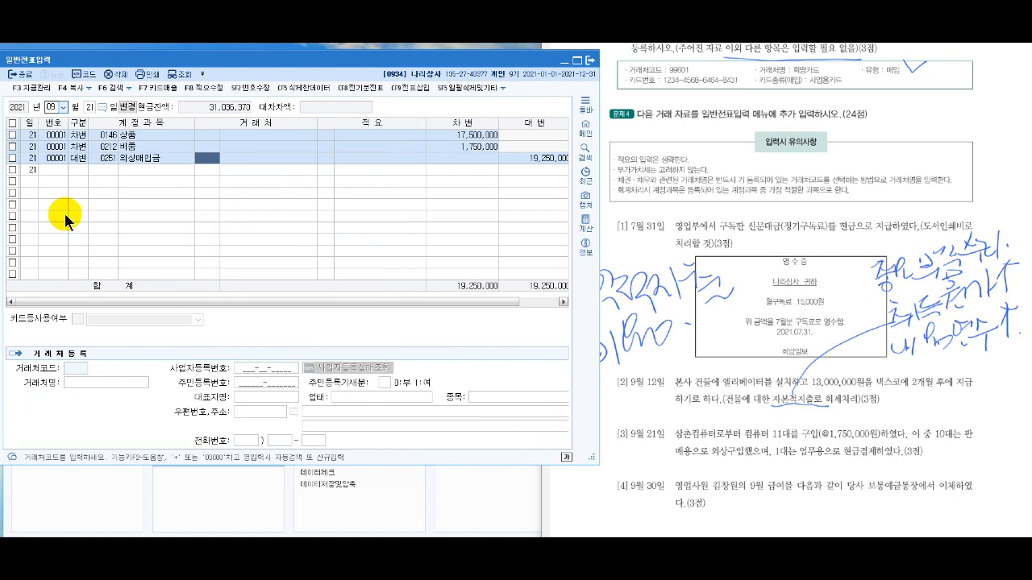
Assign vendor 삼촌컴퓨터 to the 외상매입금 line and set its credit amount to 17,500,000
type("삼촌")
key("Return")
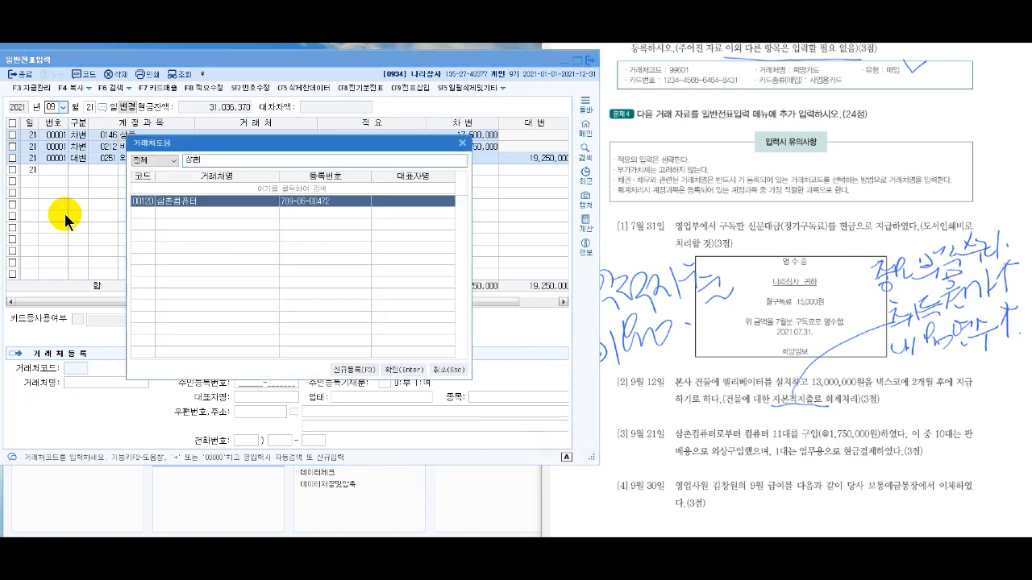
key("Return")
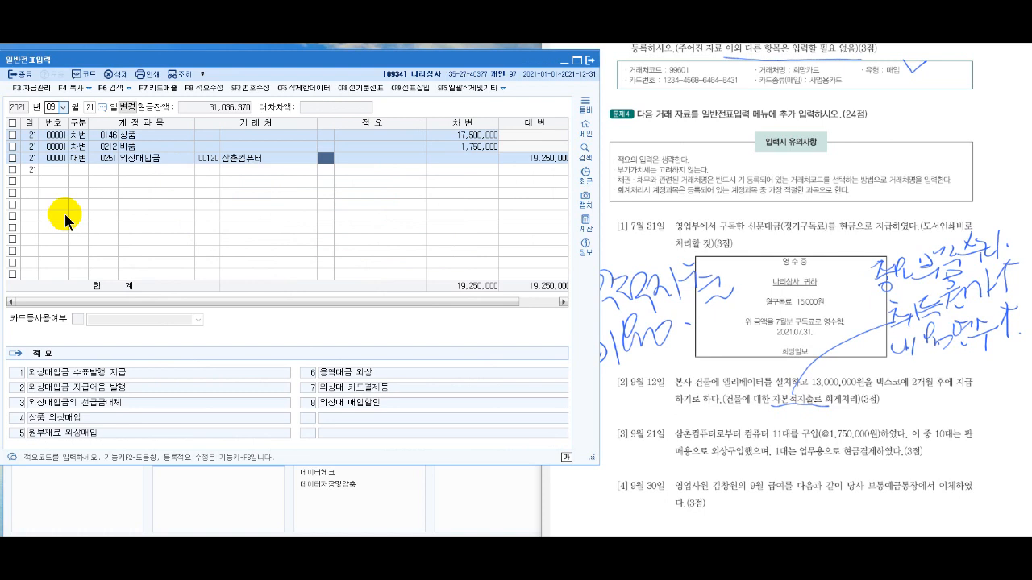
key("Return")
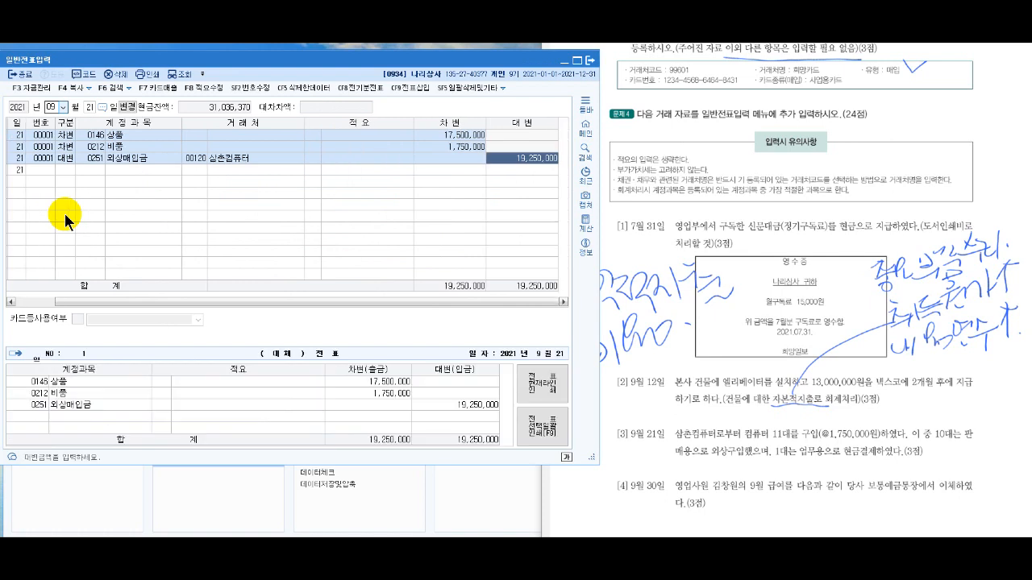
type("17500000")
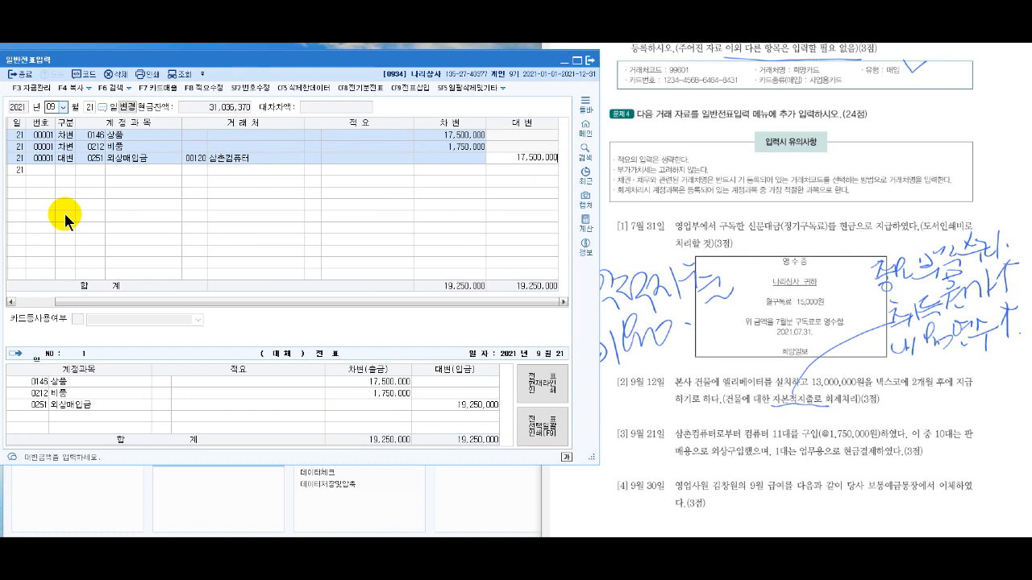
key("Return")
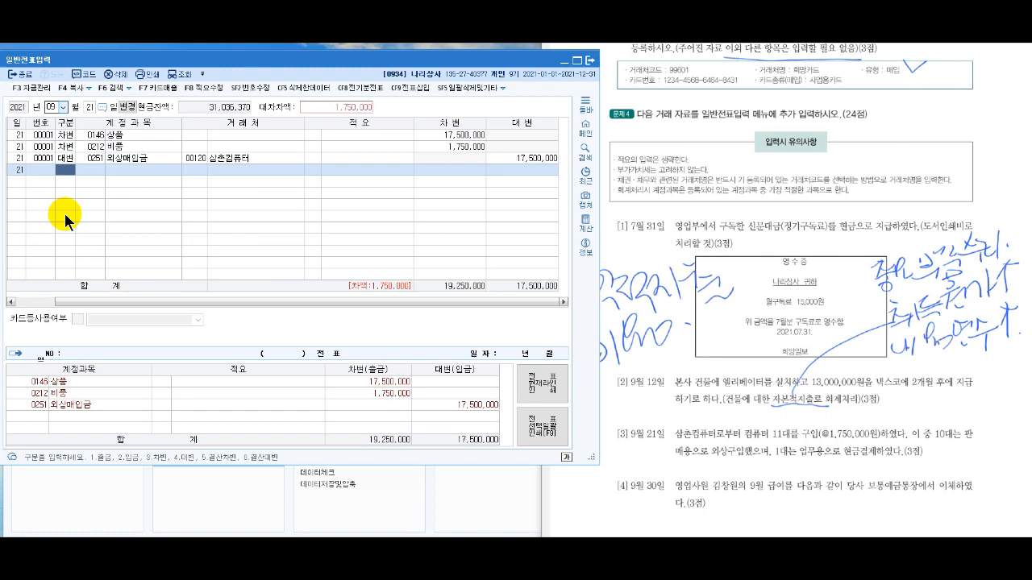
Add a credit (대변) line for account 0101 현금 covering the remaining balance of the September 21 voucher
type("4")
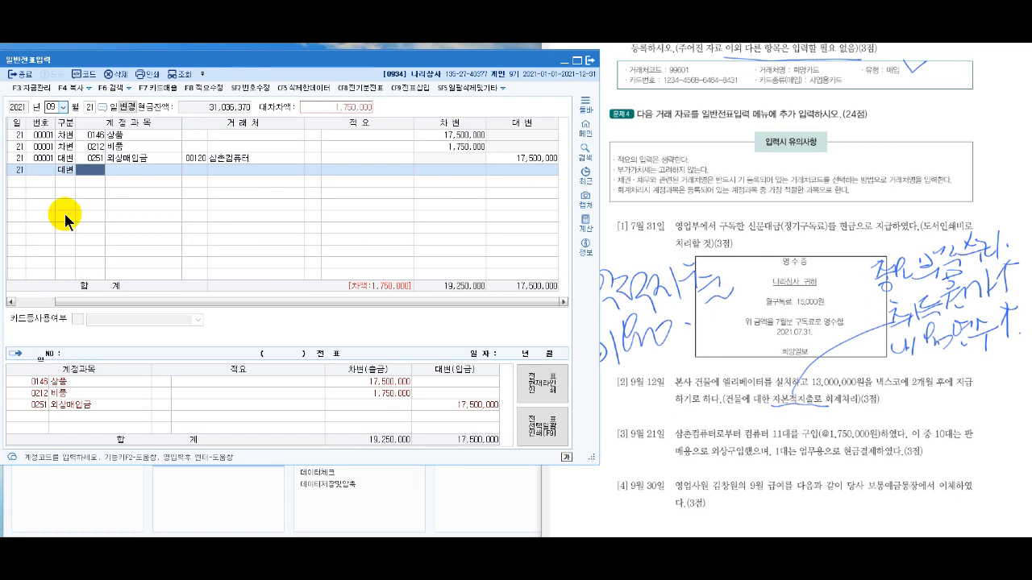
type("현금")
key("Return")
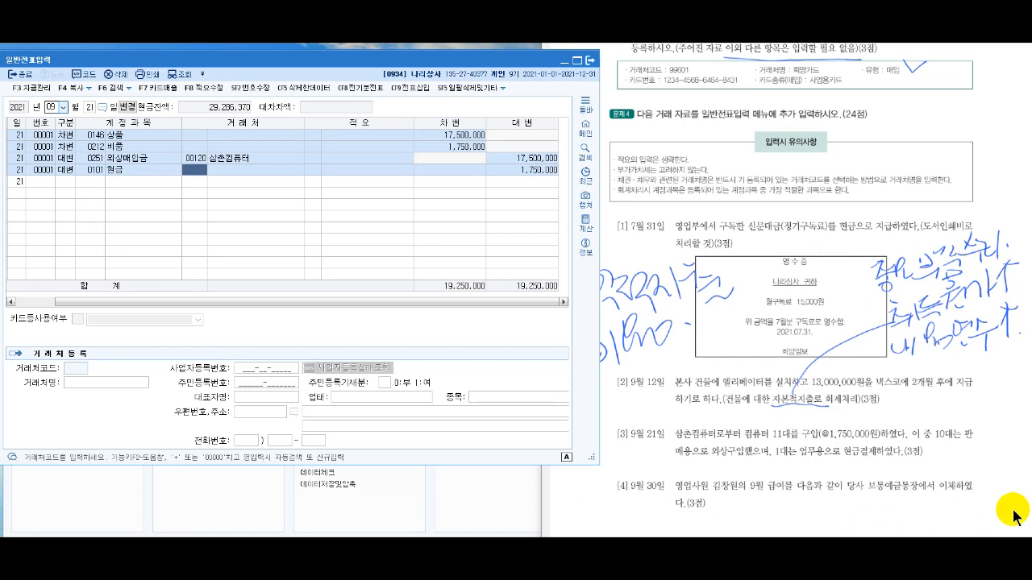
Bring up the September 30 payroll transaction in the exam and change the voucher day to 30, keeping September as the month
scroll(1013, 513, "down", 3)
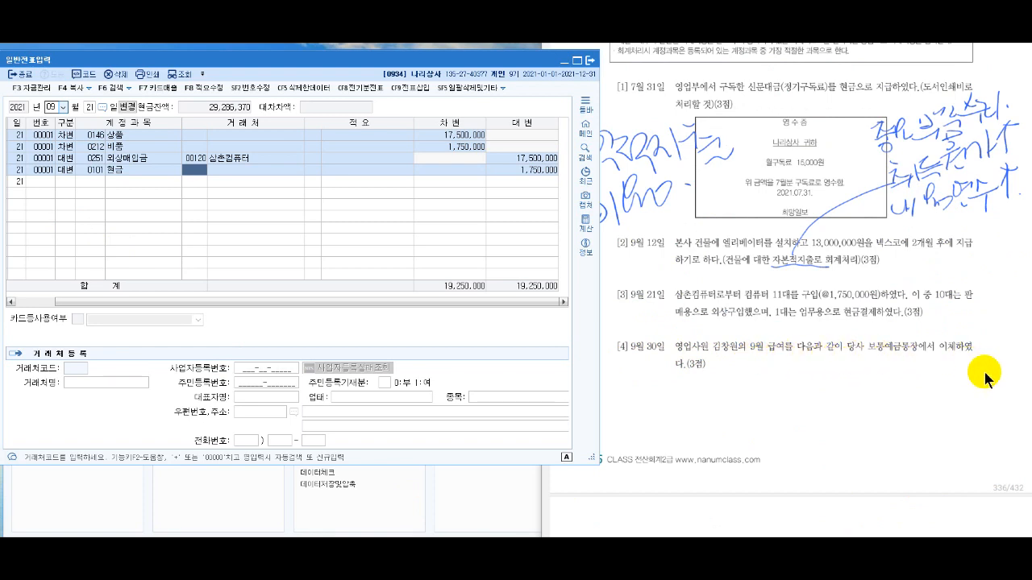
scroll(985, 373, "down", 5)
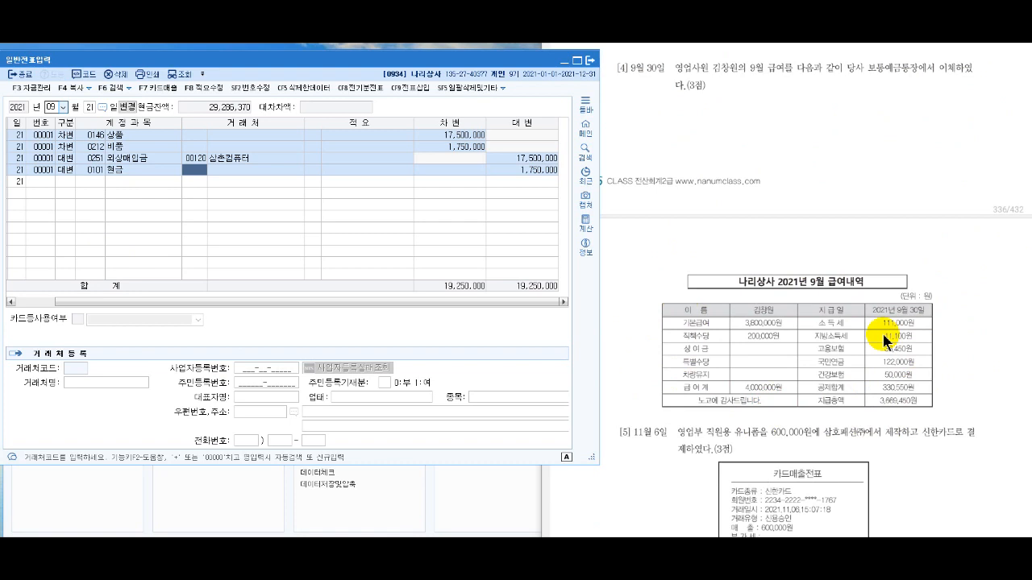
left_click(90, 105)
type("3")
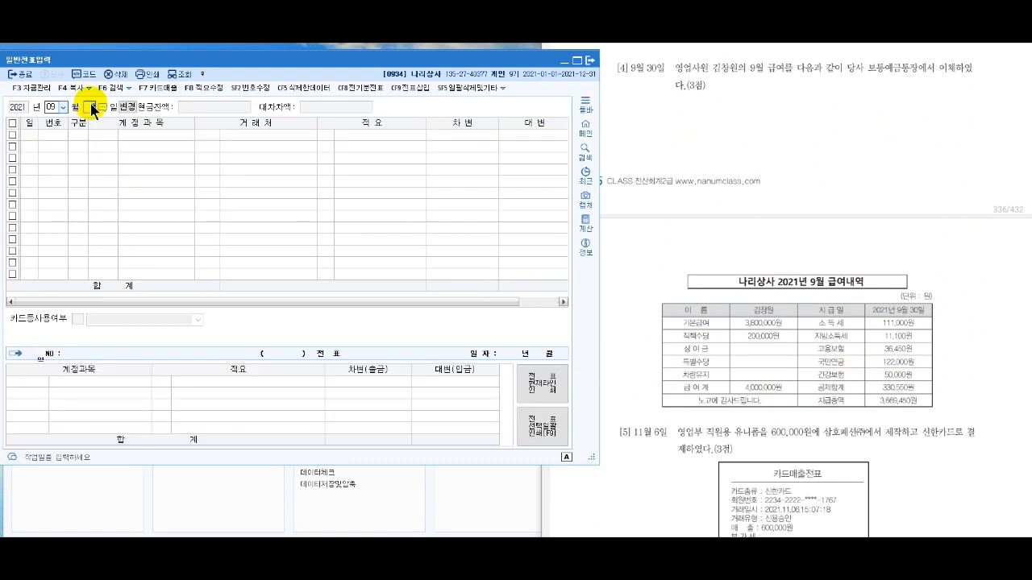
type("0")
key("Return")
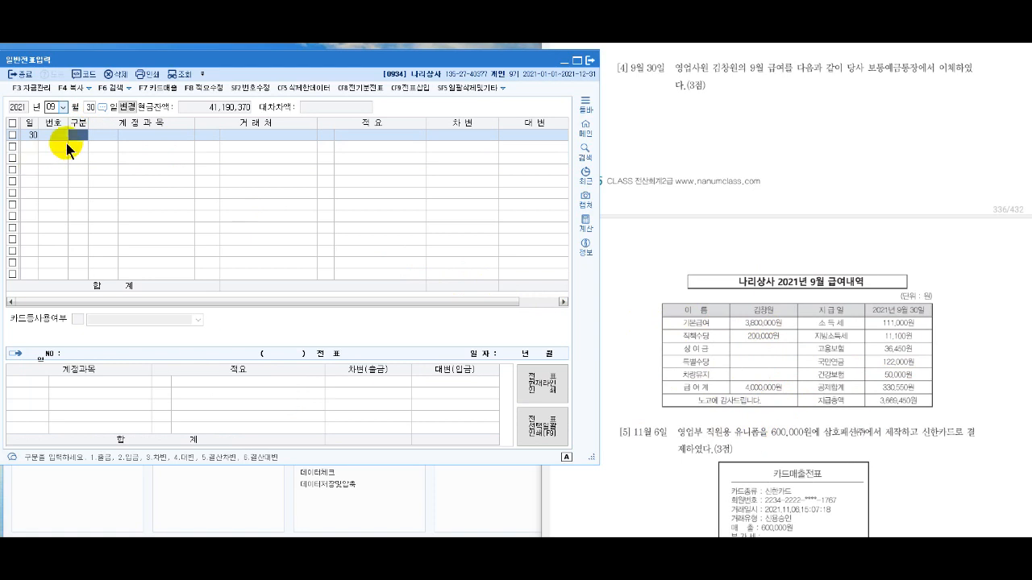
Enter a debit (차변) line for account 0801 급여 (판매관리비) of 4,000,000, leaving vendor and description blank
type("3")
key("Return")
type("급")
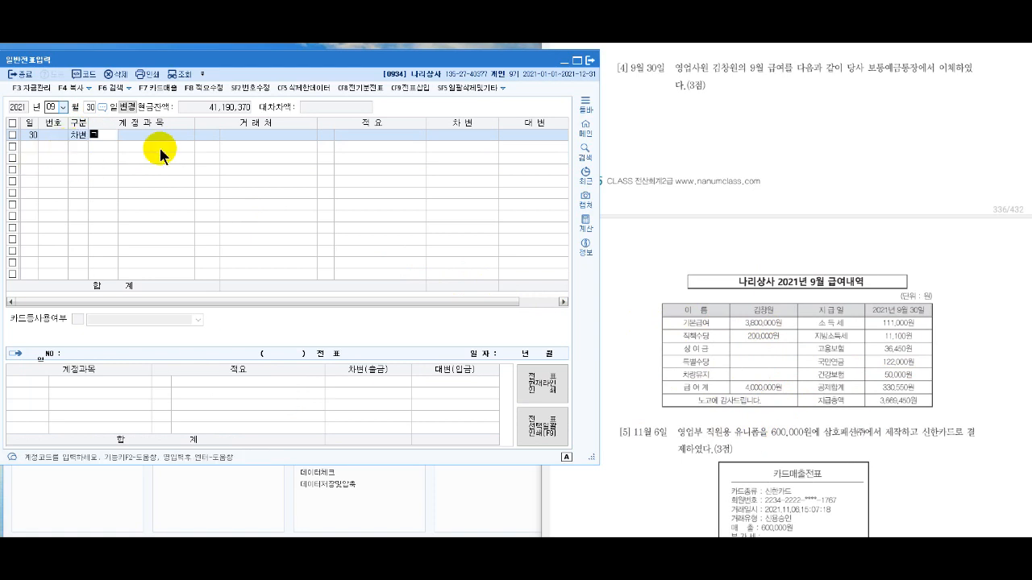
type("여")
key("Return")
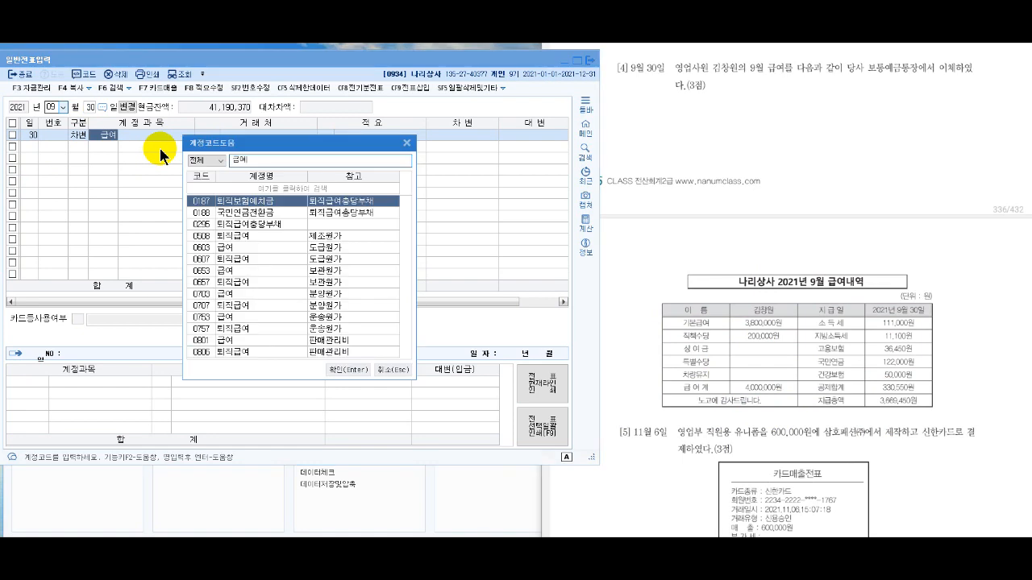
left_click(277, 340)
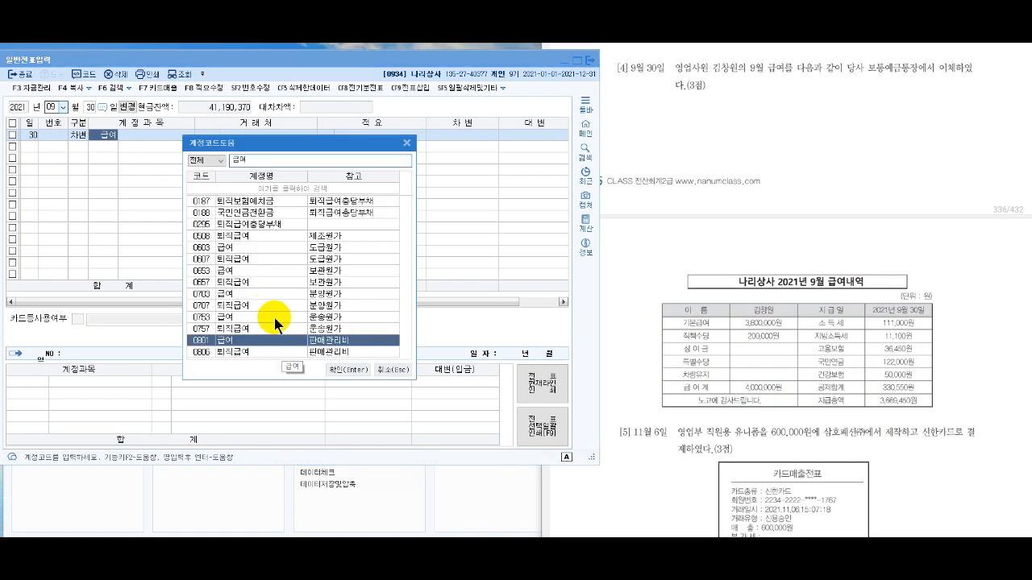
key("Return")
key("Return")
key("Return")
key("Return")
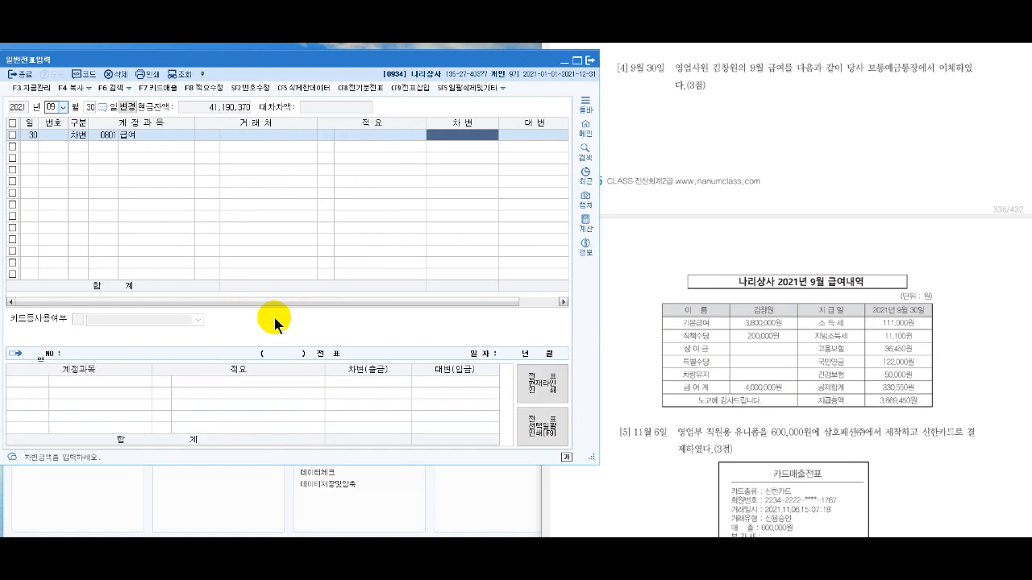
type("4")
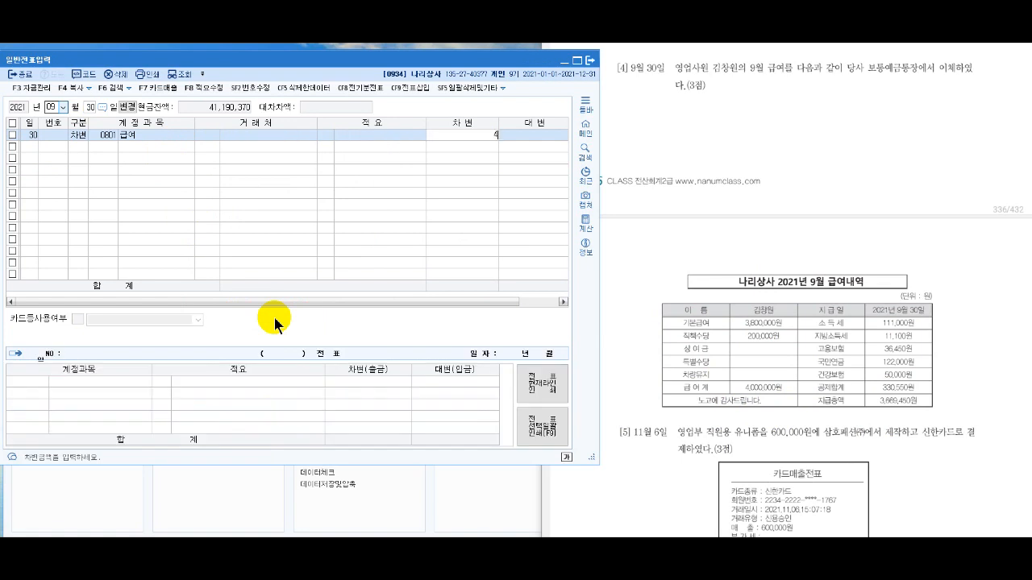
type(",000,000")
key("Return")
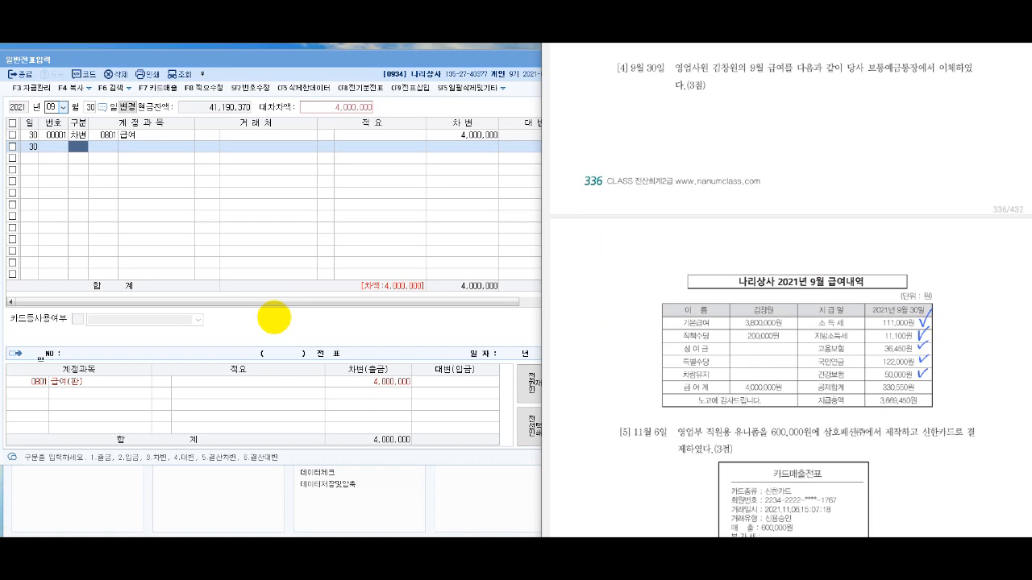
Add a credit (대변) line using account 0254 예수금 to the September 30 voucher
left_click(81, 150)
type("4")
key("Return")
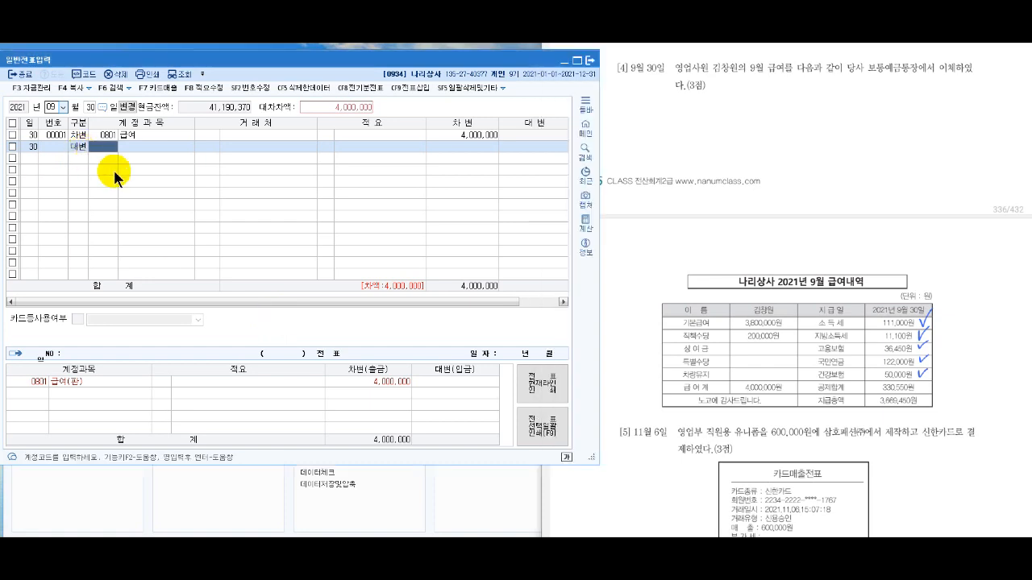
type("예수")
key("Return")
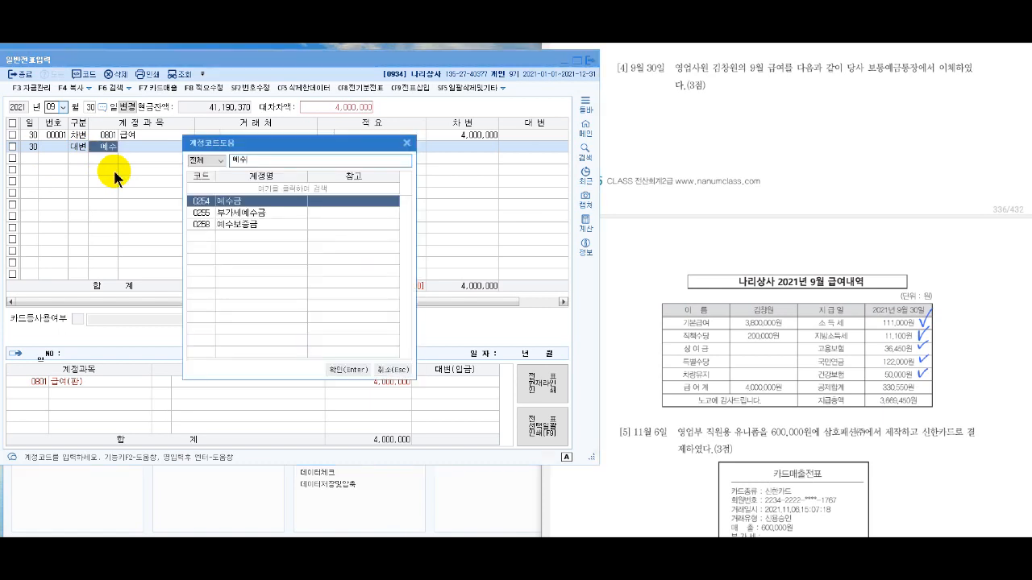
key("Return")
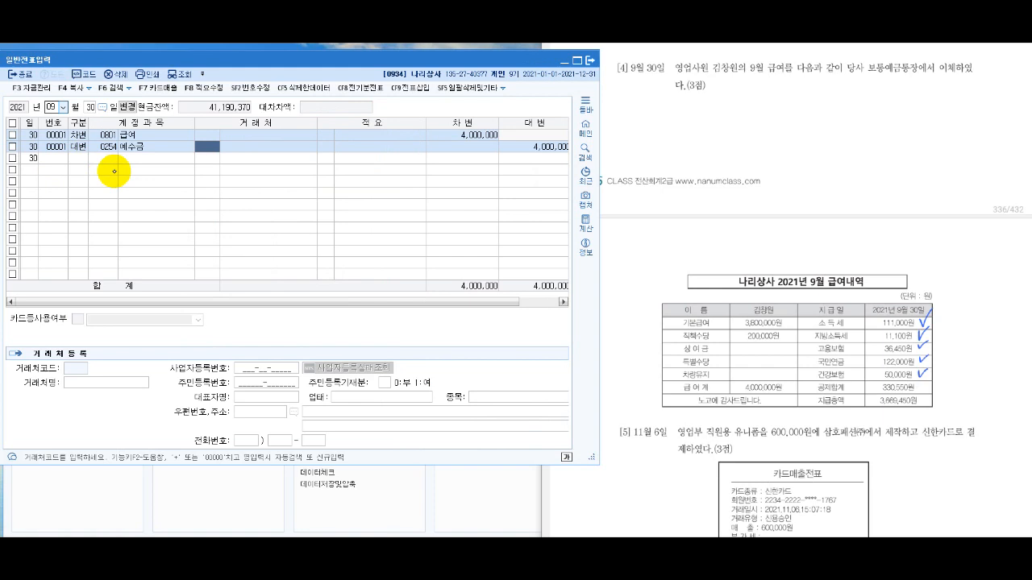
Highlight the 공제합계 amount in the exam's payroll table and set the 예수금 credit to 330,550, leaving vendor and description blank
key("alt+Tab")
left_click_drag(878, 387, 922, 387)
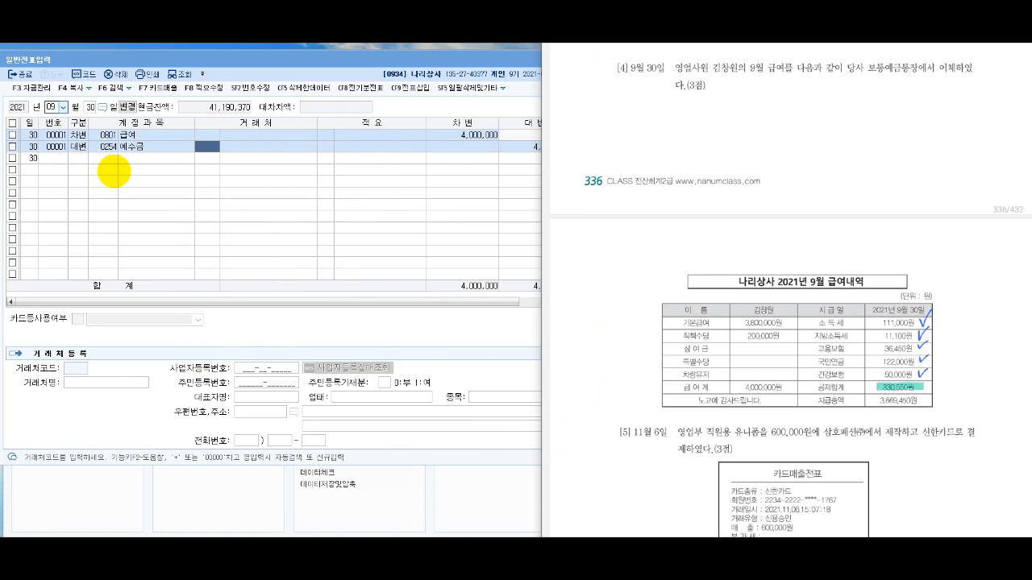
left_click(504, 55)
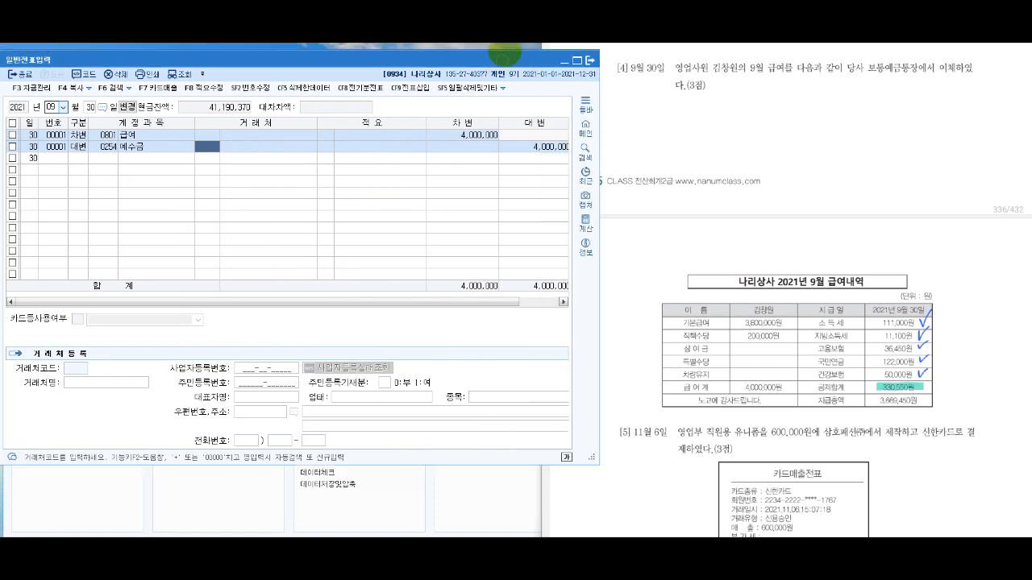
key("Return")
key("Return")
key("Return")
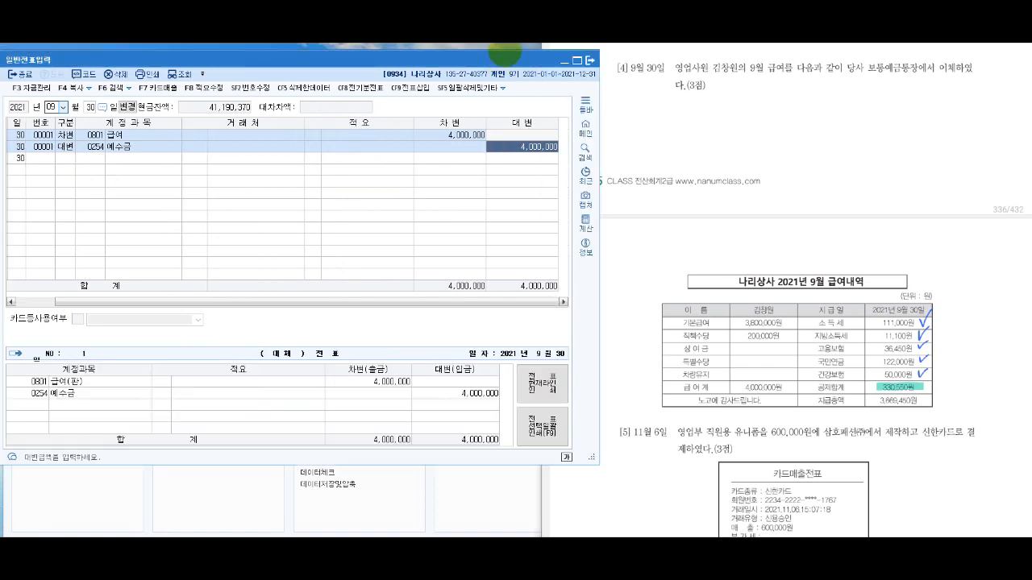
type("33")
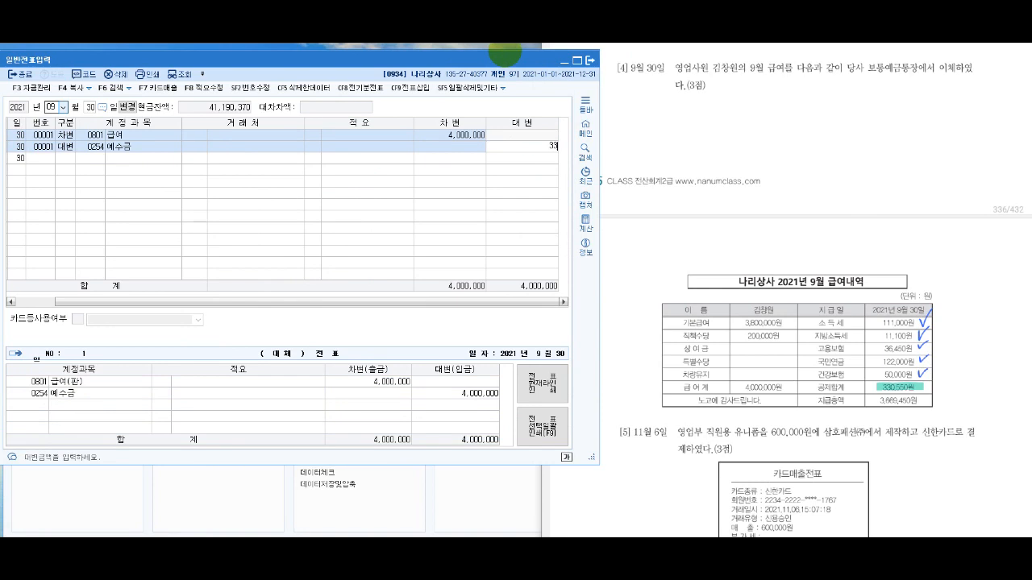
type("0,550")
key("Return")
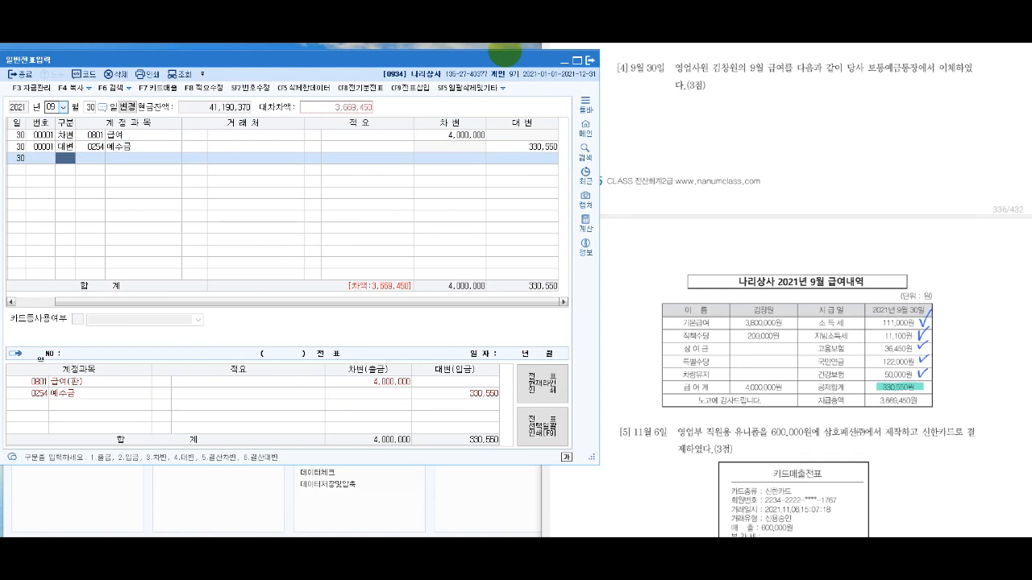
Highlight 보통예금통장에서 in the September 30 question and the 지급총액 entry with its amount in the payroll table
left_click_drag(868, 67, 939, 68)
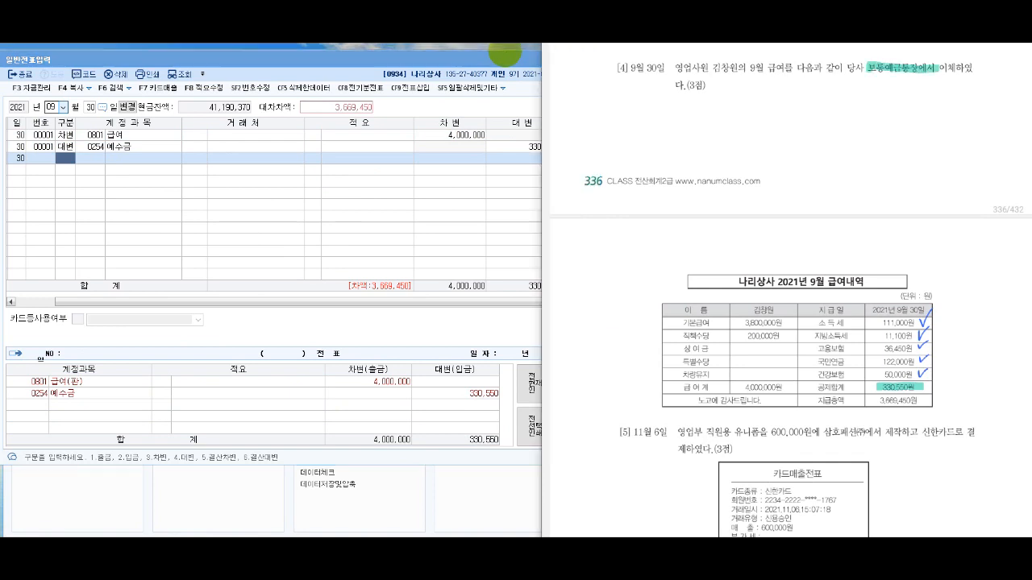
left_click_drag(813, 403, 931, 402)
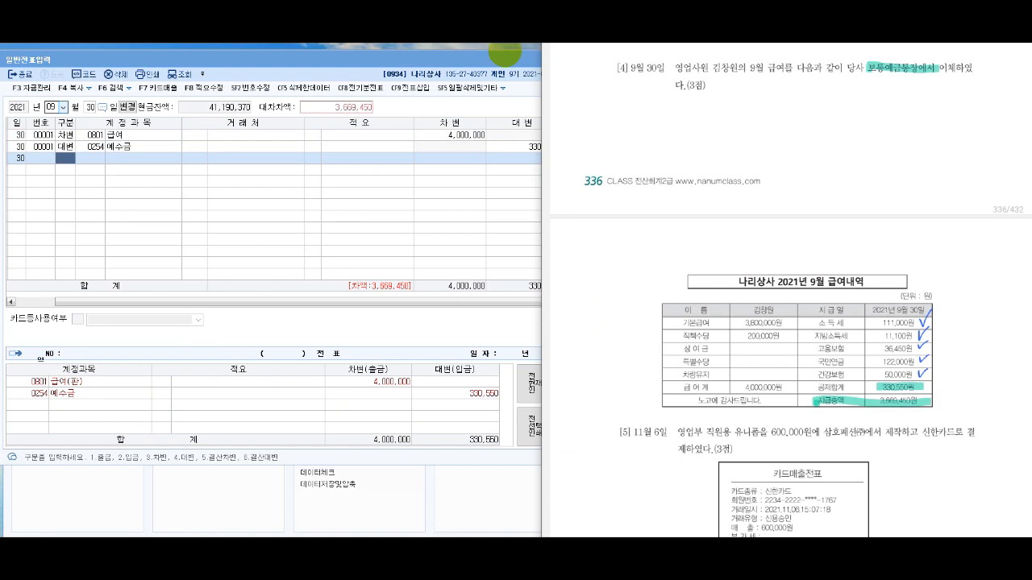
Add a credit (대변) line for account 0103 보통예금 of 3,669,450 to the September 30 voucher, leaving vendor and description blank
left_click(290, 55)
type("4")
key("Return")
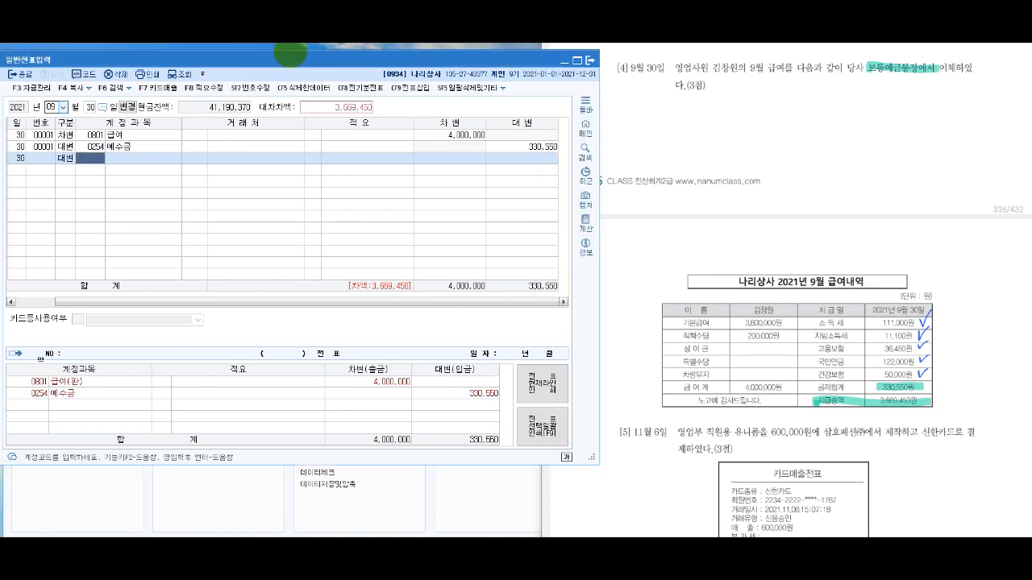
type("보통")
key("Return")
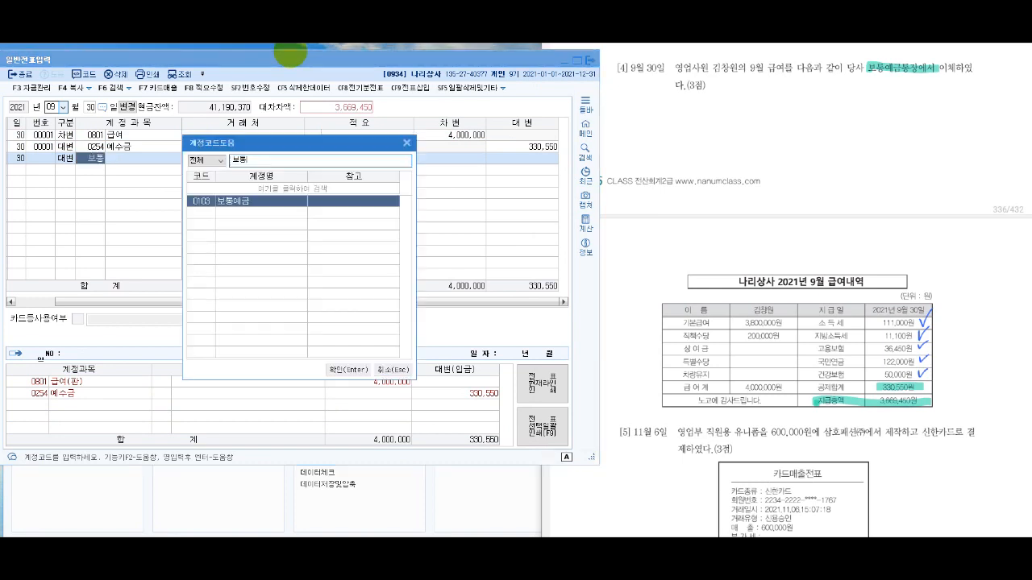
key("Return")
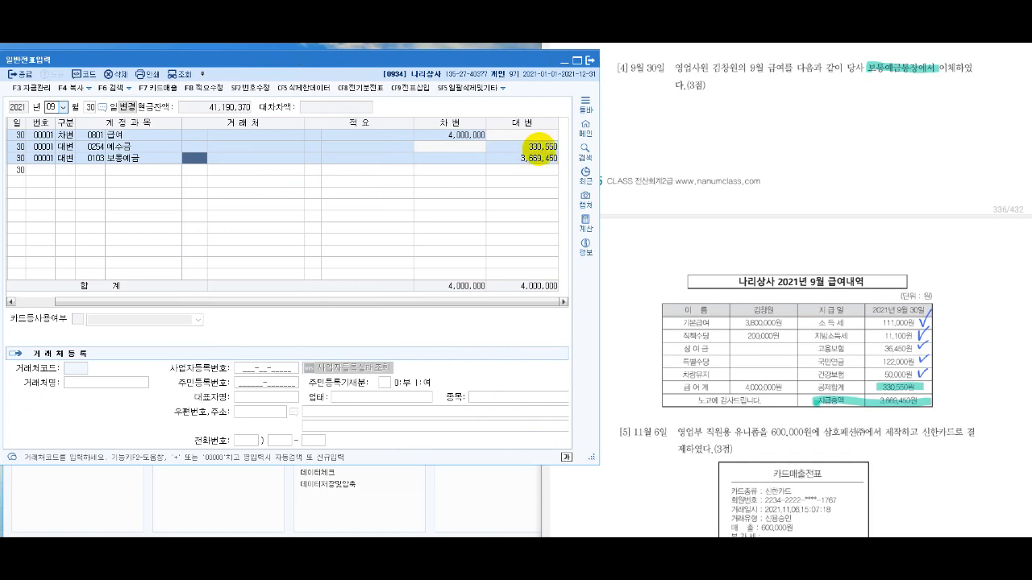
key("Return")
key("Return")
key("Return")
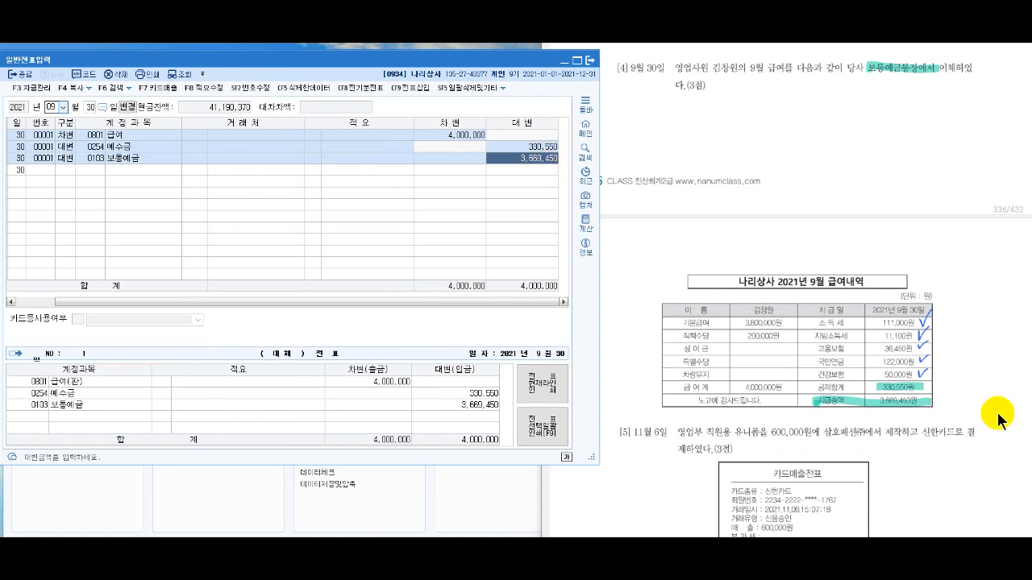
Set the voucher entry date to November 6 for question [5]
scroll(998, 420, "down", 5)
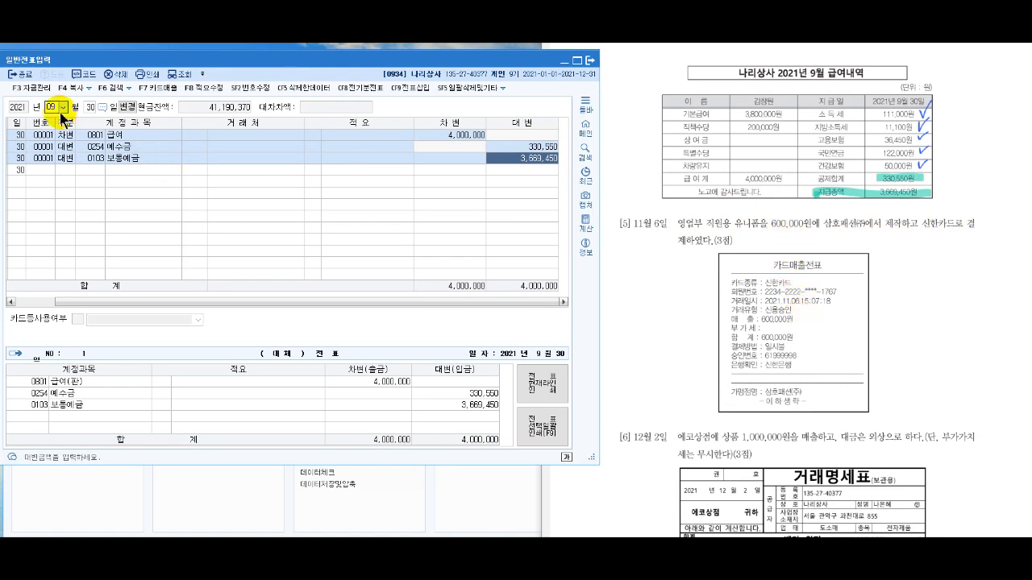
type("11")
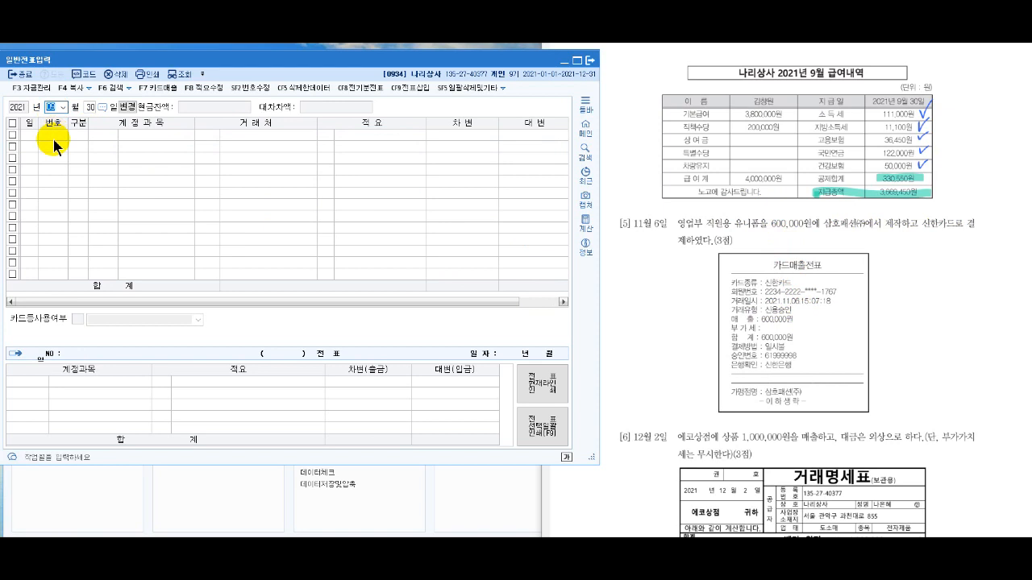
key("Return")
type("6")
key("Return")
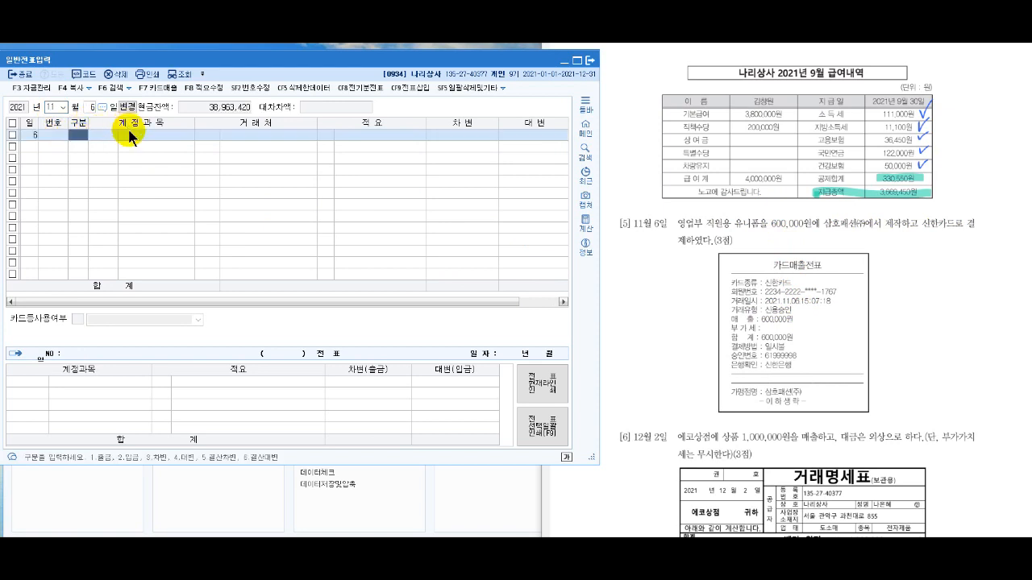
Enter a debit (차변) line for account 0811 복리후생비 (판매관리비) of 600,000, leaving vendor and description blank
type("3")
key("Return")
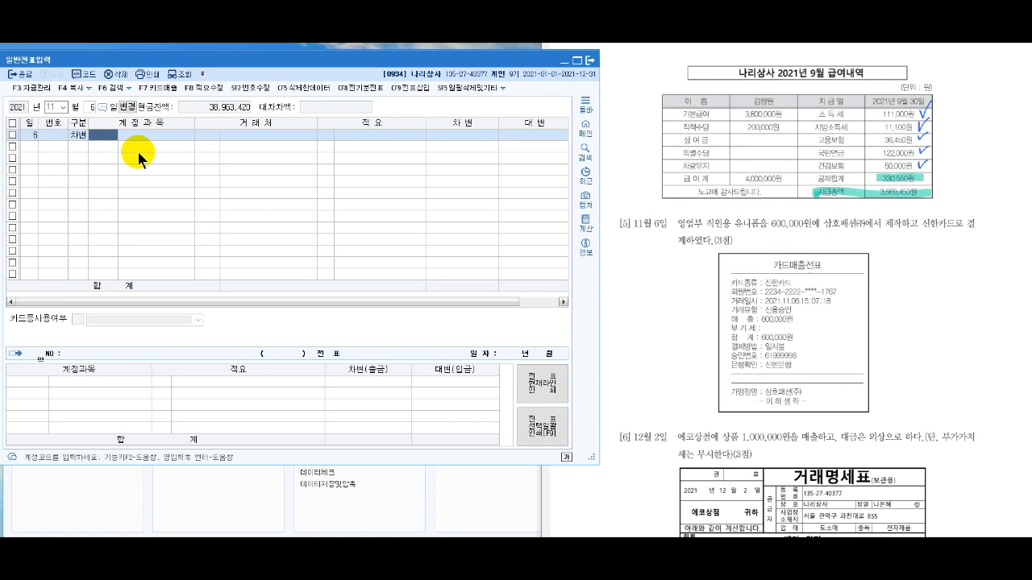
type("복리")
key("Return")
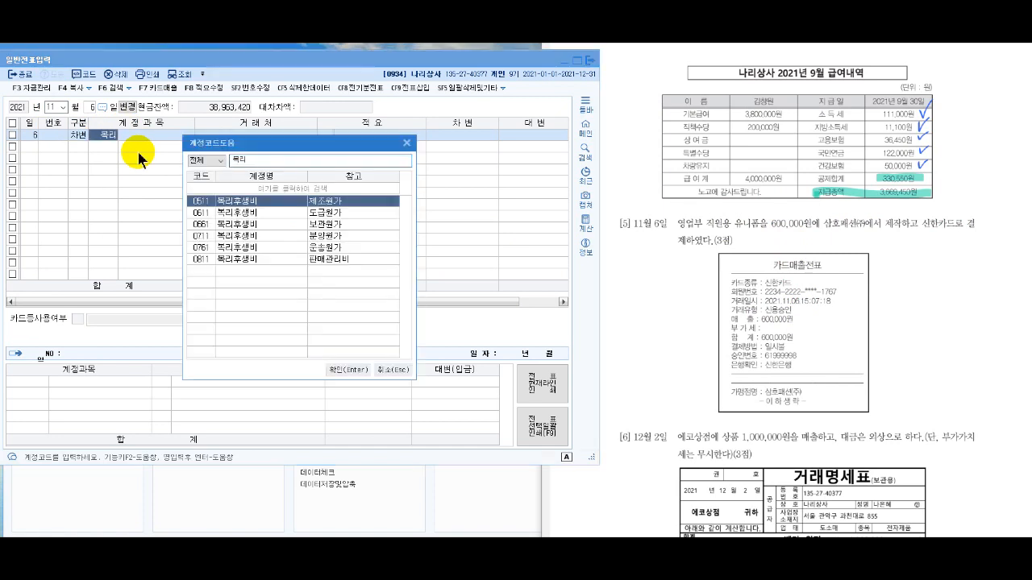
left_click(260, 259)
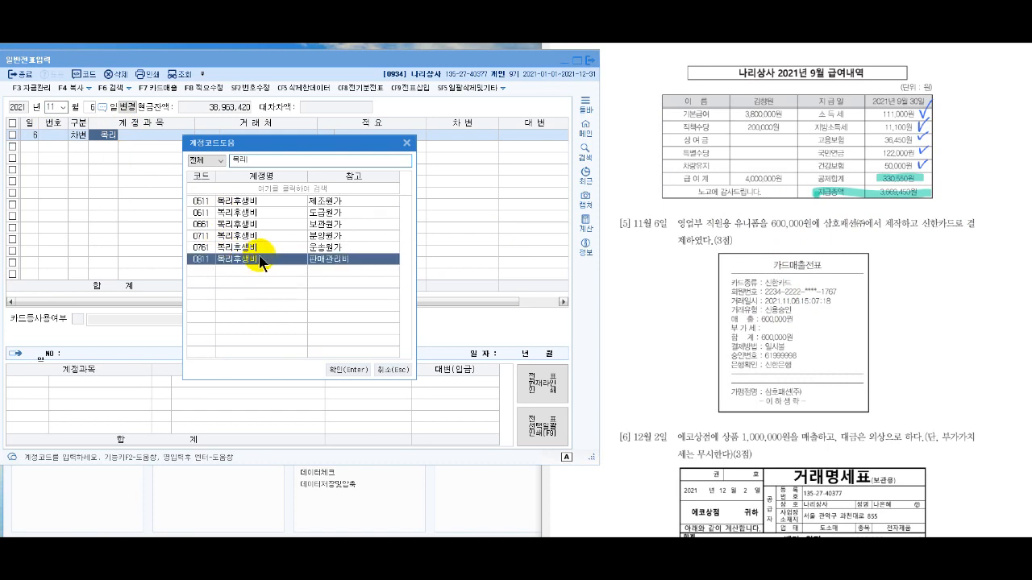
left_click(349, 370)
key("Return")
key("Return")
key("Return")
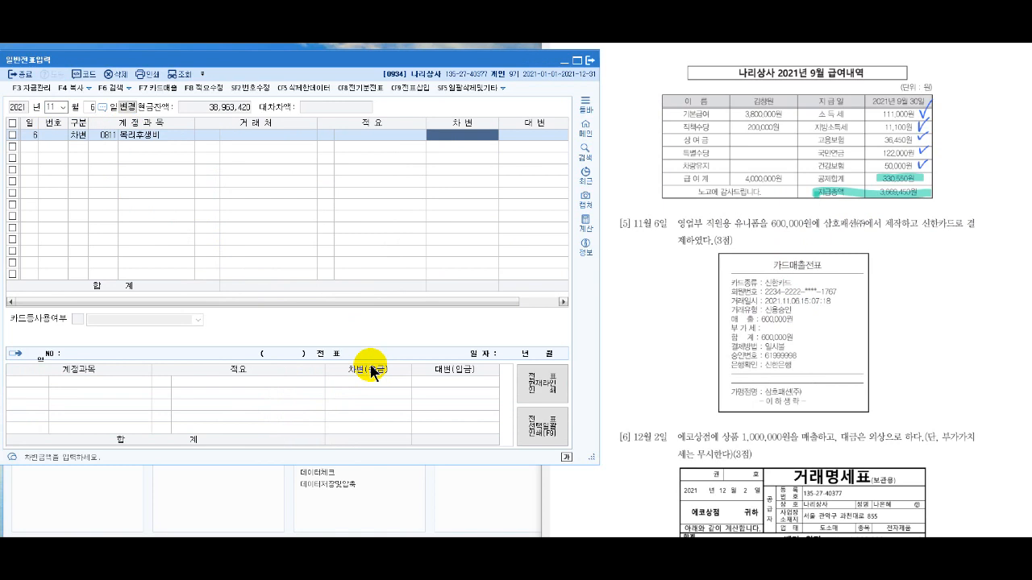
type("600000")
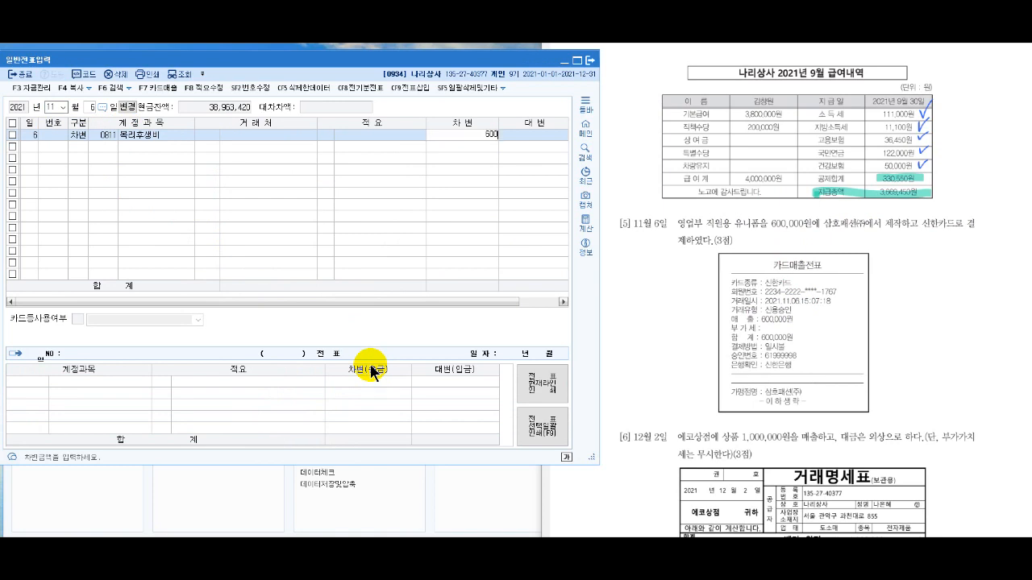
key("Return")
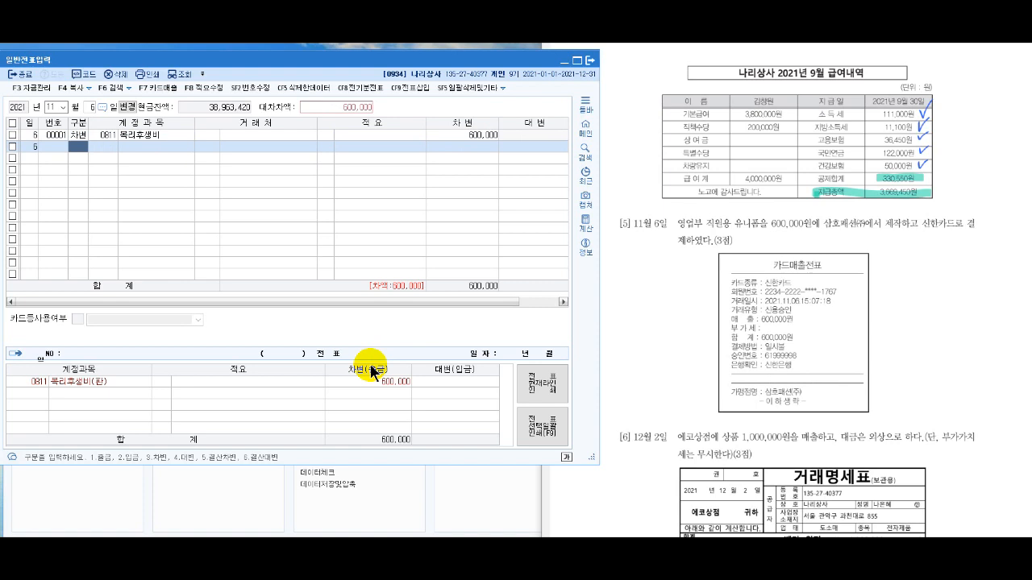
Add a credit (대변) line using account 0253 미지급금 to the November 6 voucher
type("4")
key("Return")
type("미지")
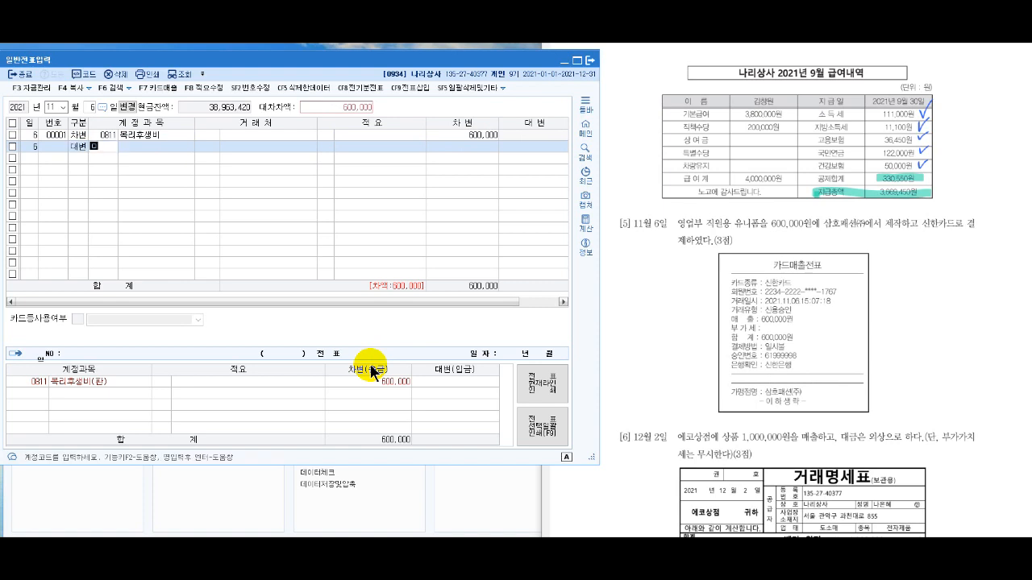
key("Return")
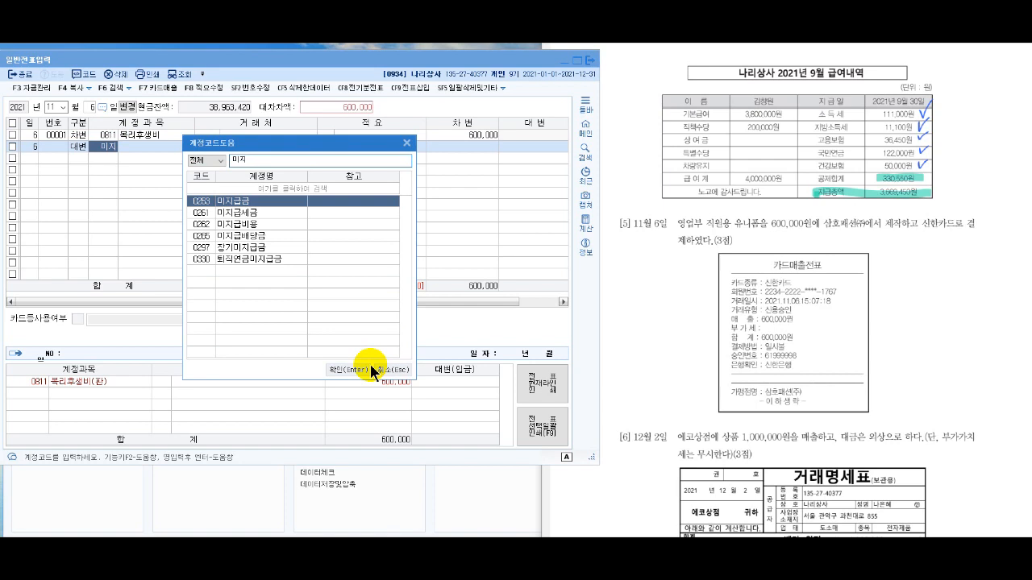
left_click(370, 369)
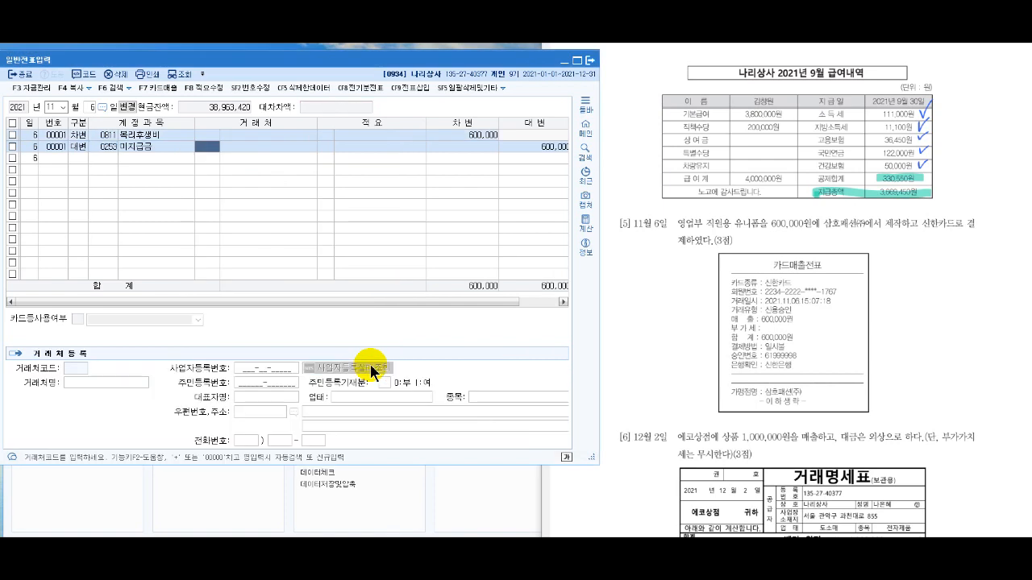
Highlight 신한카드 on the exam's card slip and set 신한카드 as the vendor (거래처) of the 미지급금 line
left_click_drag(764, 279, 806, 280)
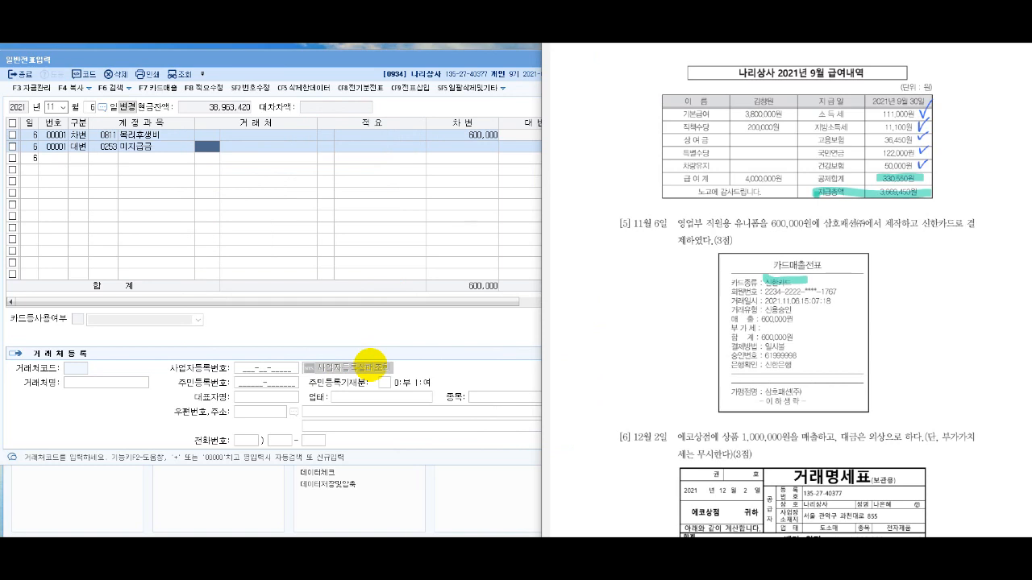
left_click(471, 61)
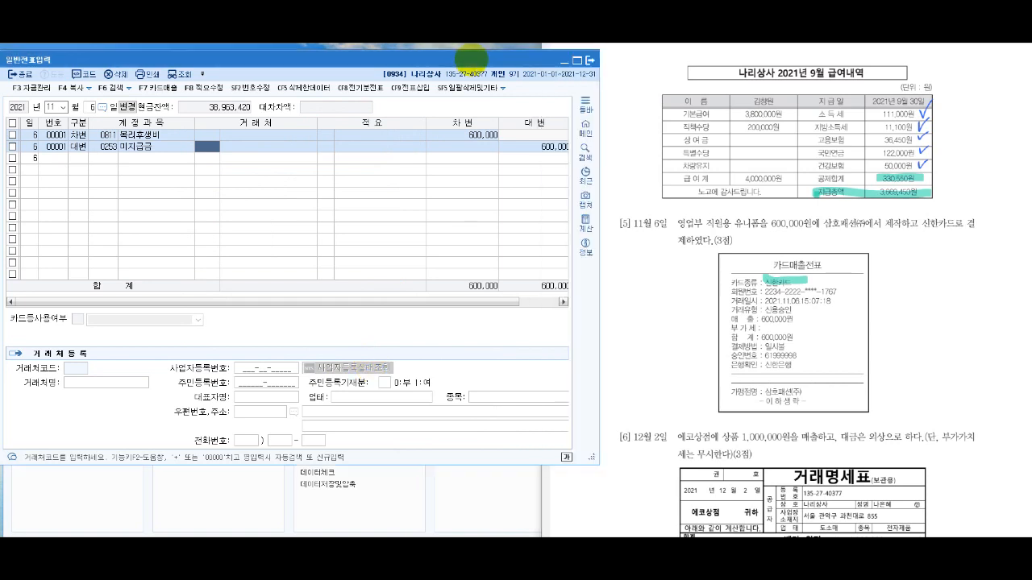
type("신한")
key("Return")
key("Down")
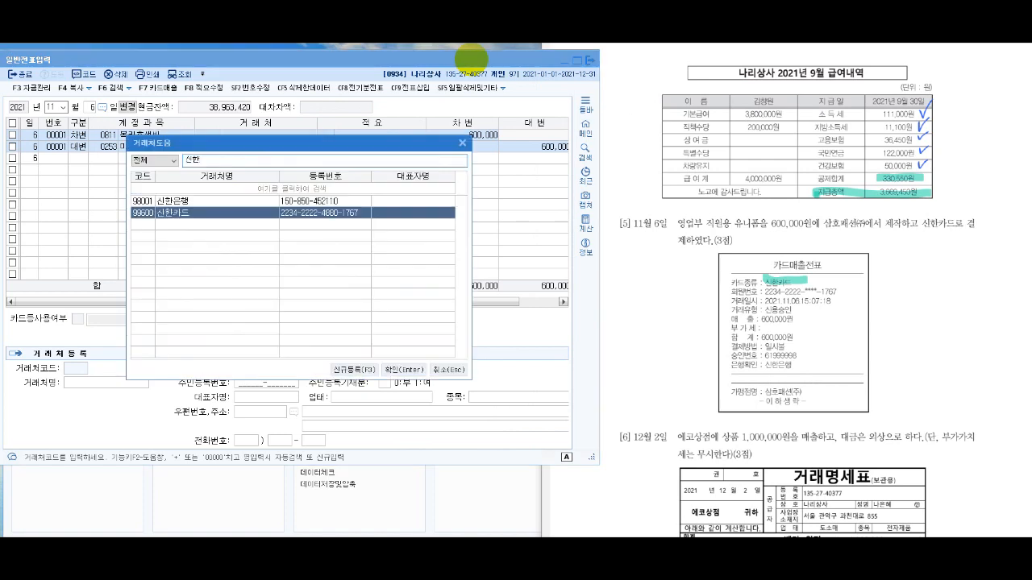
key("Return")
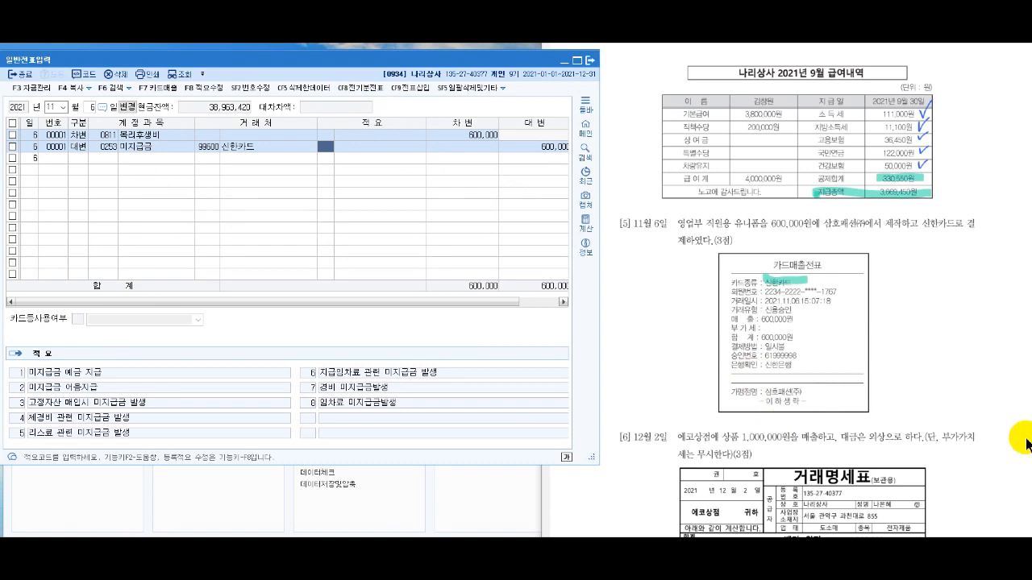
Set the voucher entry date to December 2 for question [6]
scroll(981, 465, "down", 2)
scroll(980, 463, "down", 4)
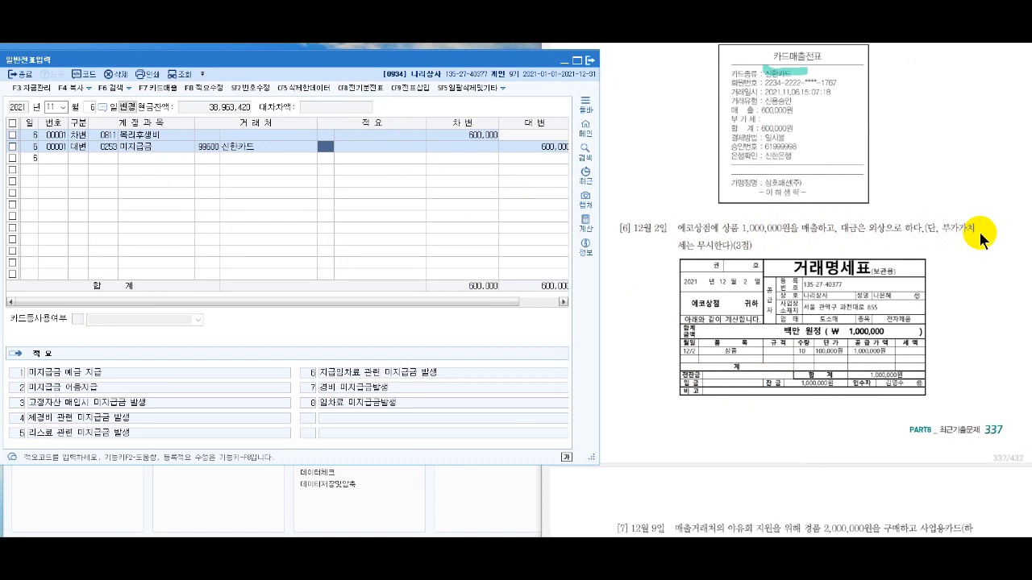
left_click(52, 107)
type("12")
key("Return")
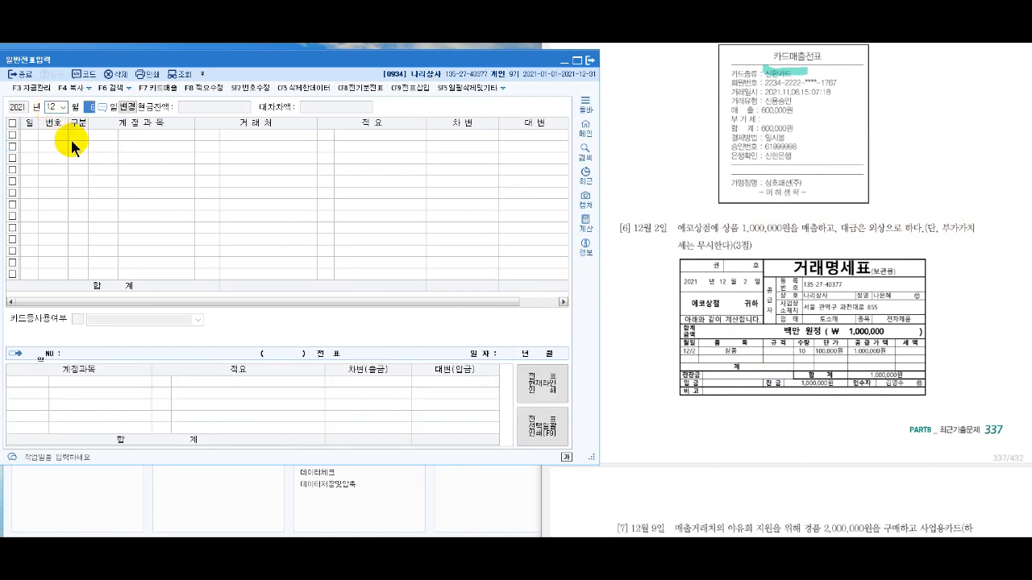
type("2")
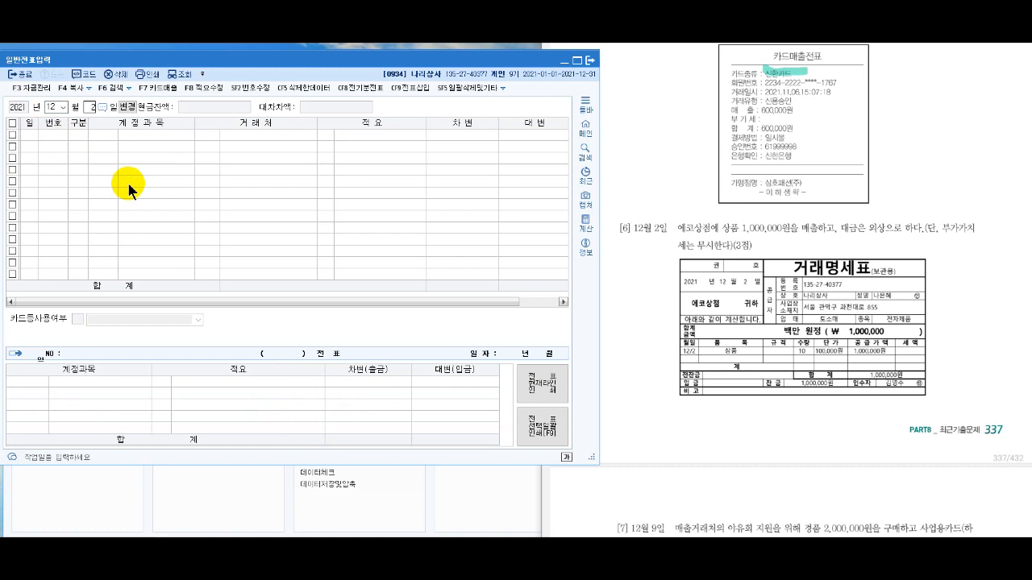
key("Return")
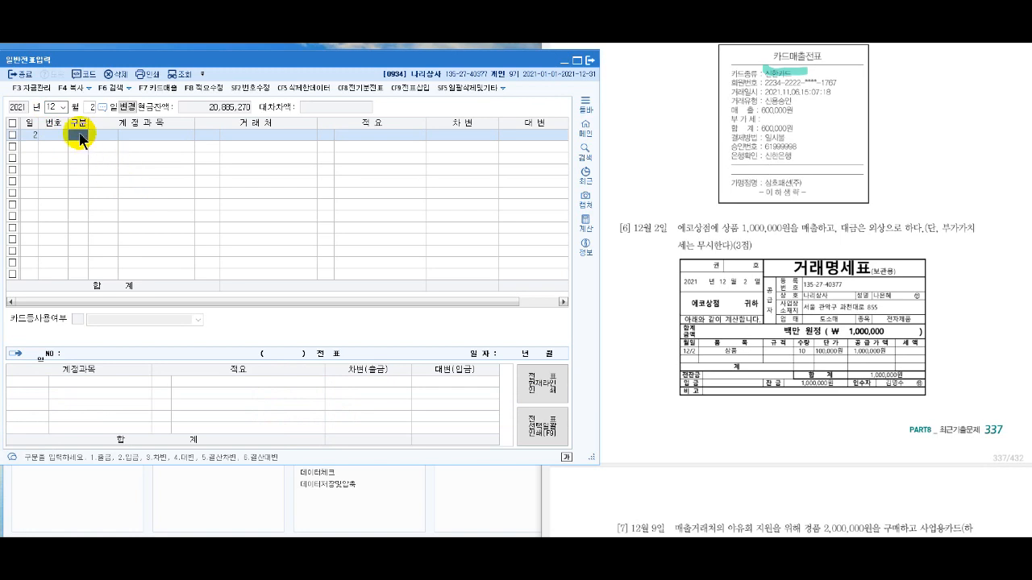
Start a credit (대변) line using account 0401 상품매출, leaving vendor and description blank
type("4")
key("Return")
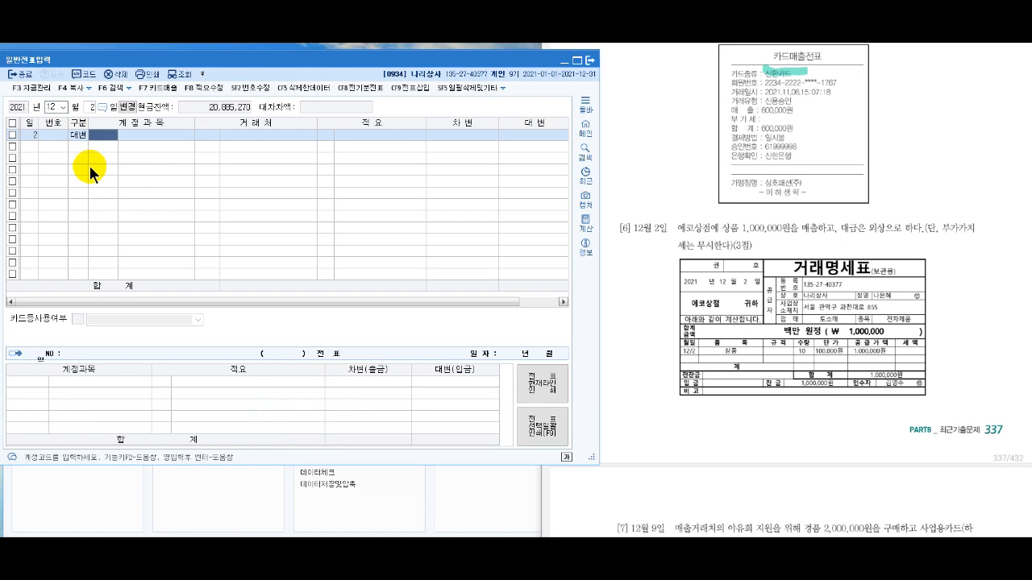
type("상품매")
key("Return")
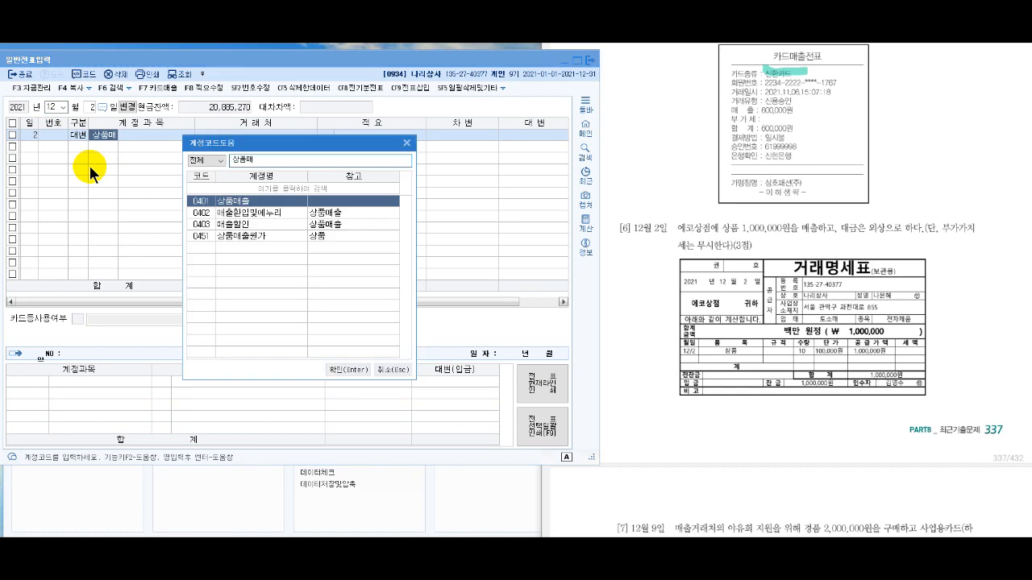
key("Return")
key("Return")
key("Return")
key("Return")
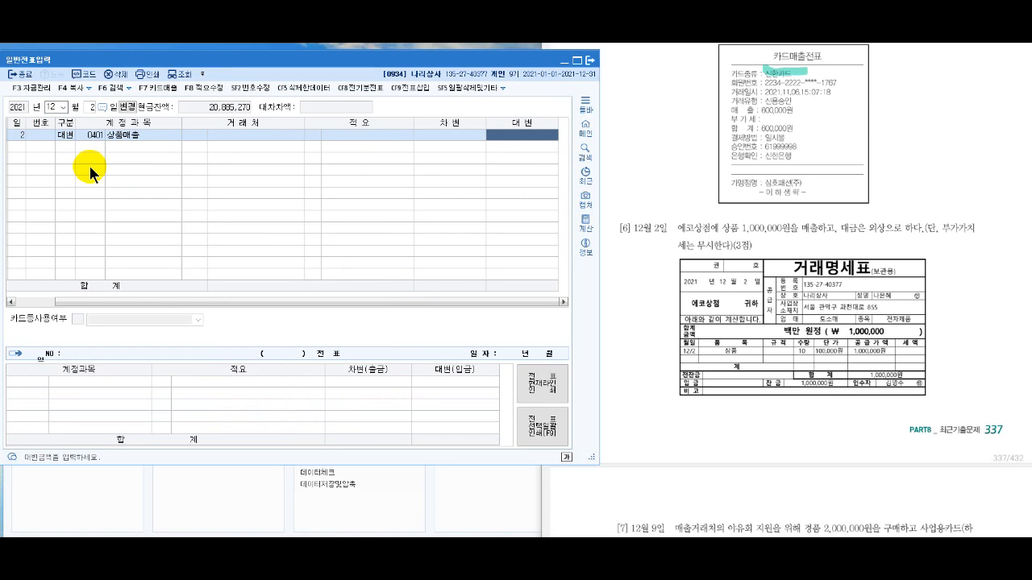
Circle the 공급가액 amount on the exam's 거래명세표 and set the 상품매출 credit to 1,000,000
mouse_move(890, 358)
left_mouse_down()
mouse_move(847, 357)
mouse_move(891, 359)
mouse_move(882, 332)
left_mouse_up()
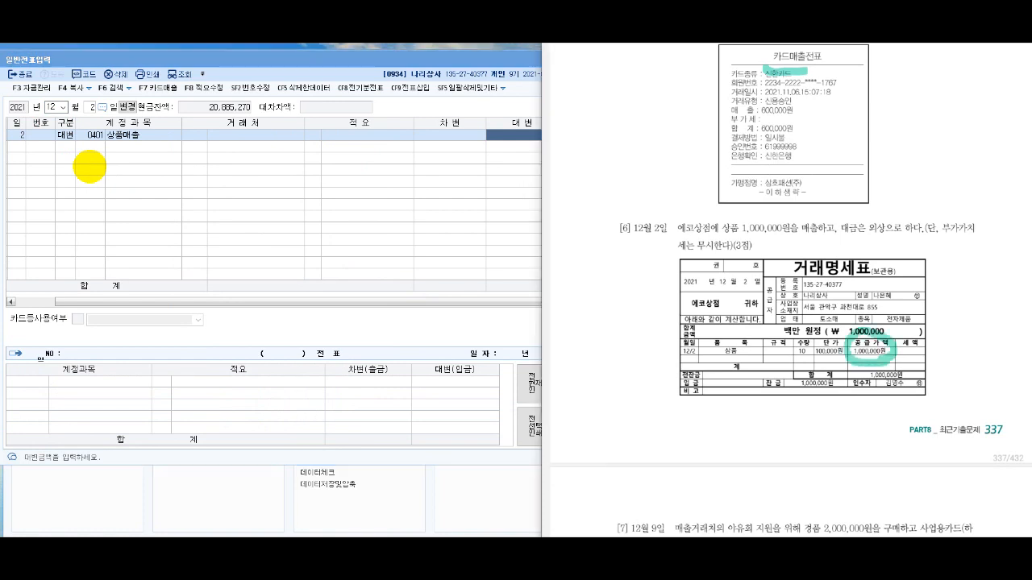
left_click(313, 53)
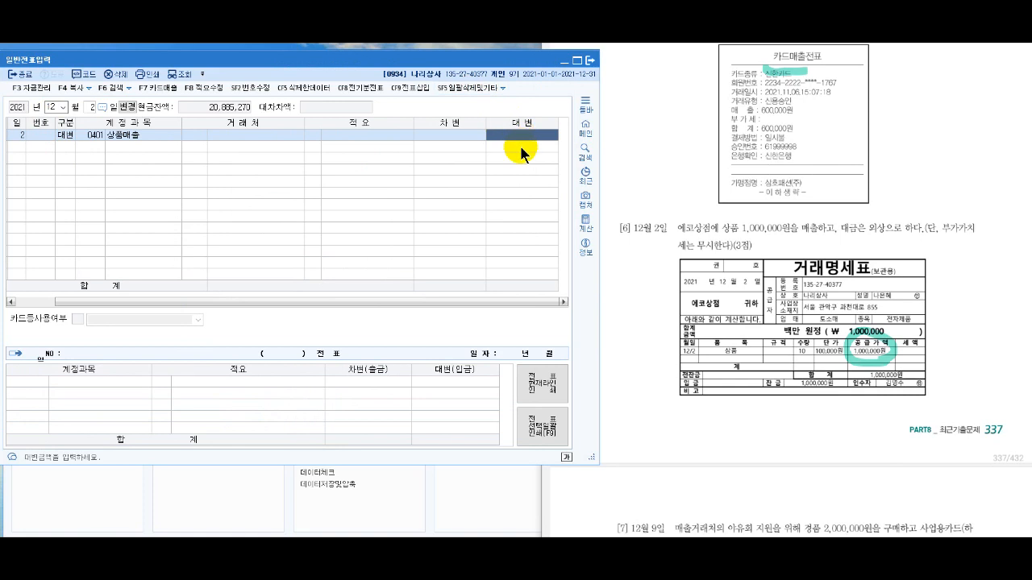
type("1,000")
key("Return")
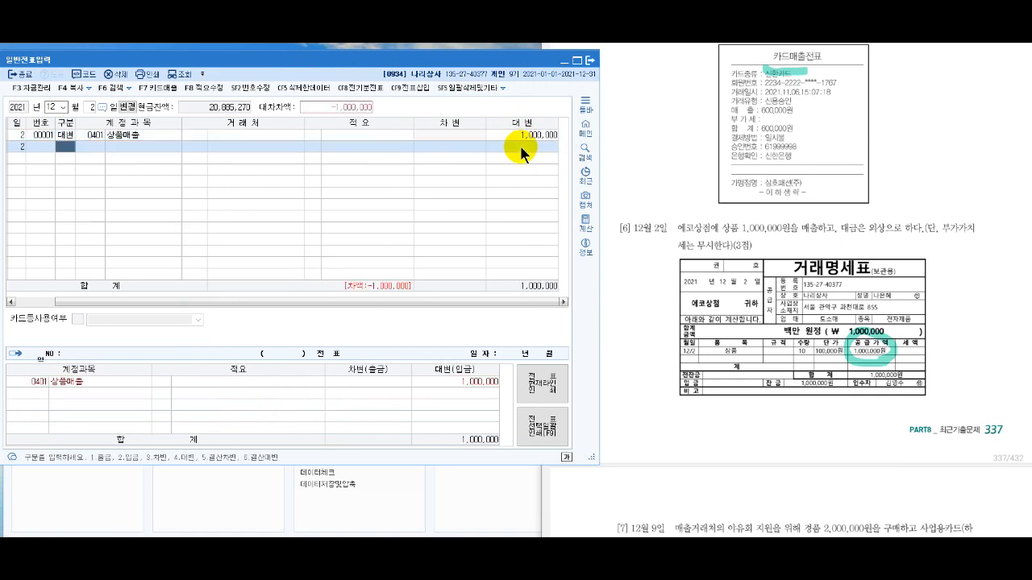
Circle 에코상점 on the exam's 거래명세표 and add a debit (차변) line using account 0108 외상매출금 to the December 2 voucher
type("3")
key("Return")
type("외상")
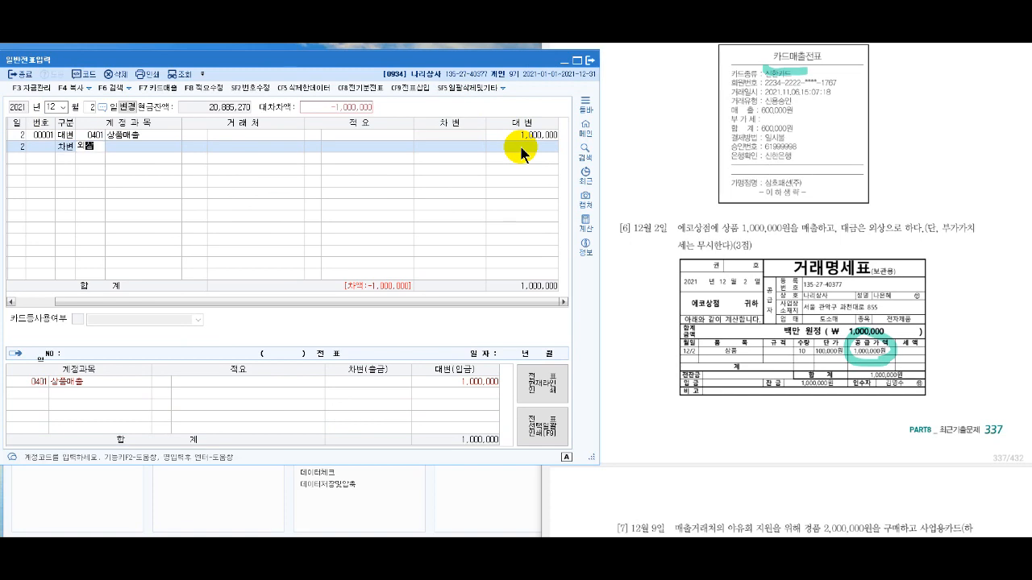
key("Return")
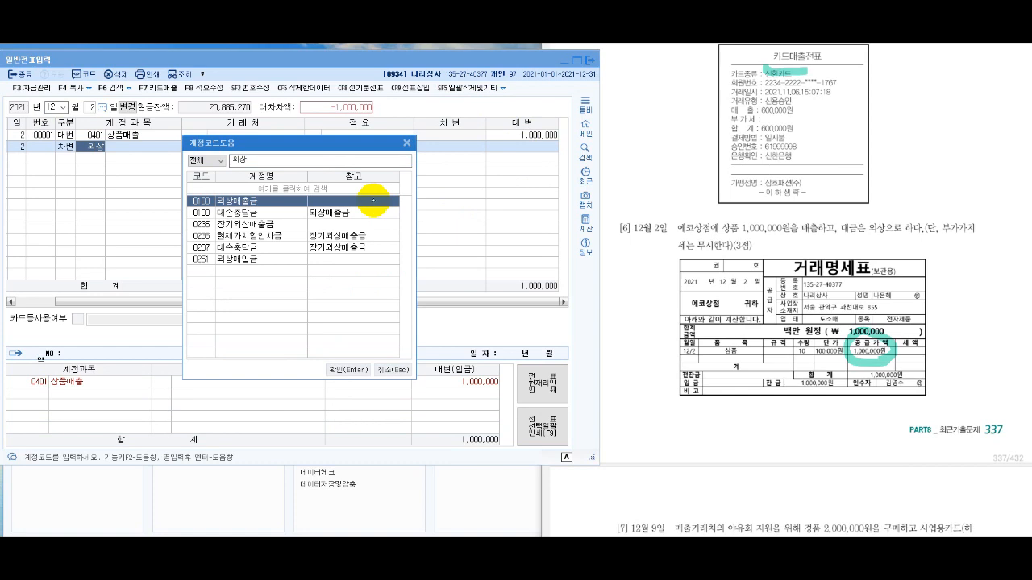
mouse_move(719, 283)
left_mouse_down()
mouse_move(722, 309)
mouse_move(711, 281)
left_mouse_up()
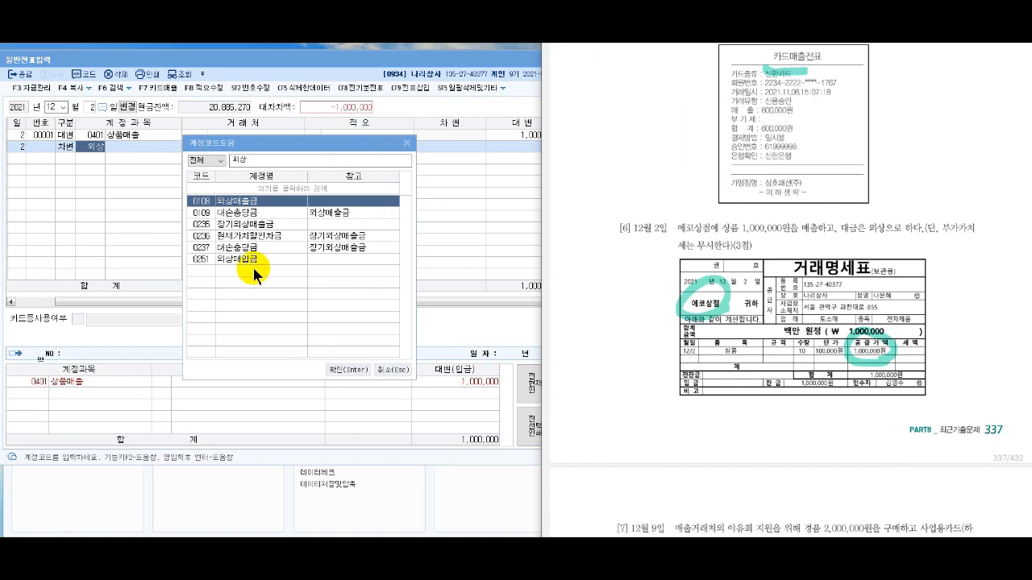
left_click(256, 202)
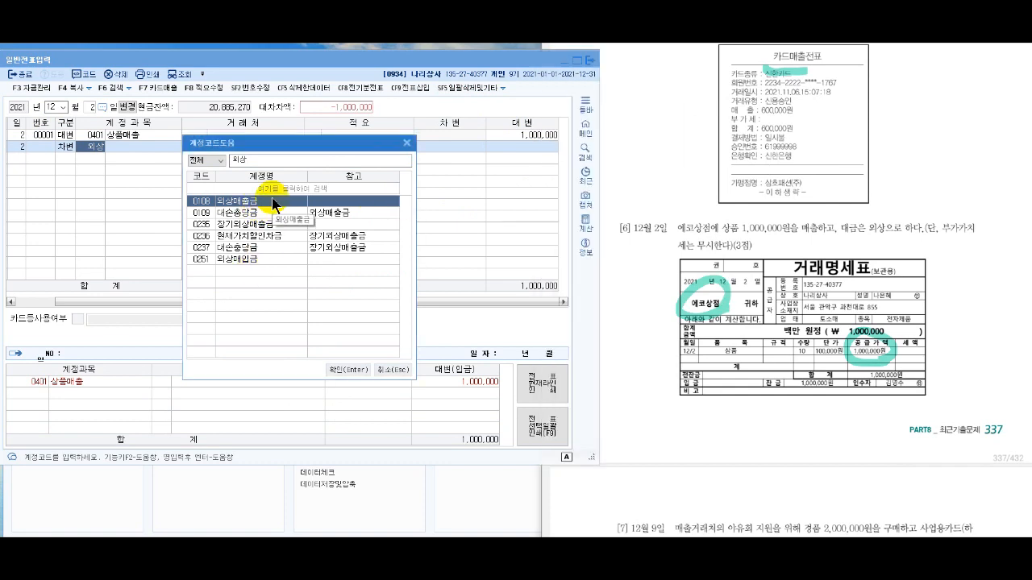
double_click(273, 203)
Assign 에코상점 as the vendor (거래처) of the 외상매출금 debit line on the December 2 voucher
type("에코")
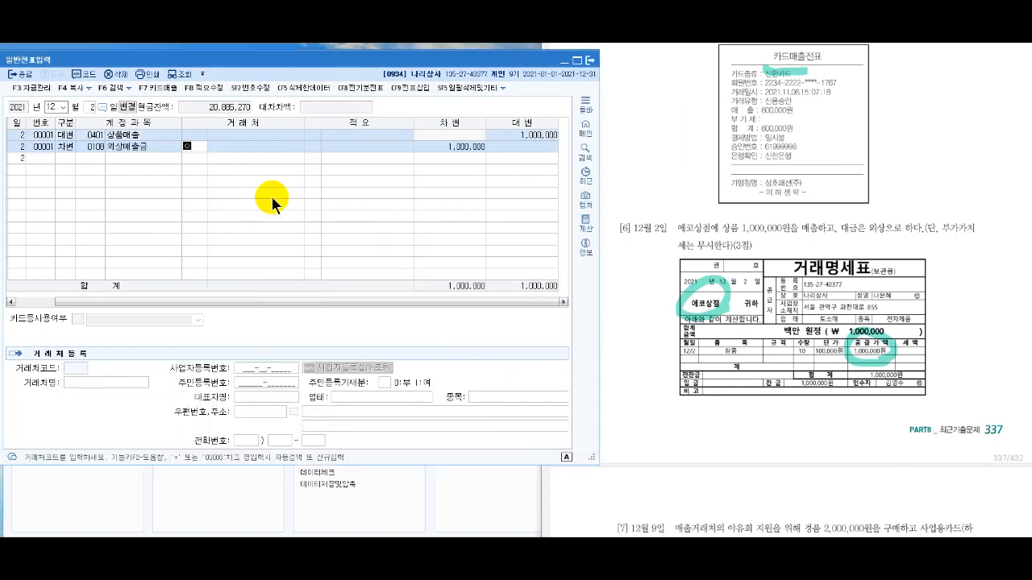
key("Return")
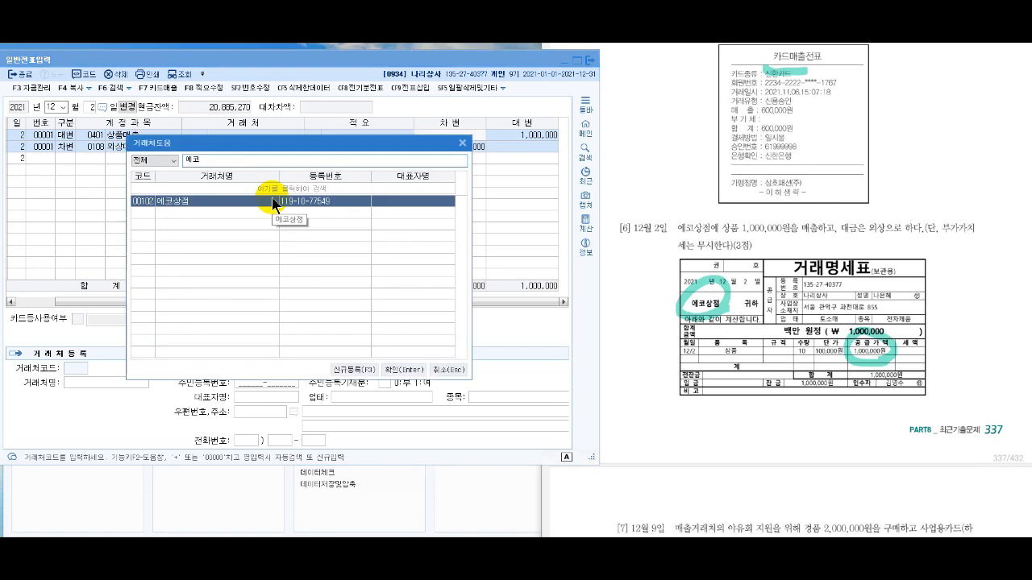
double_click(273, 204)
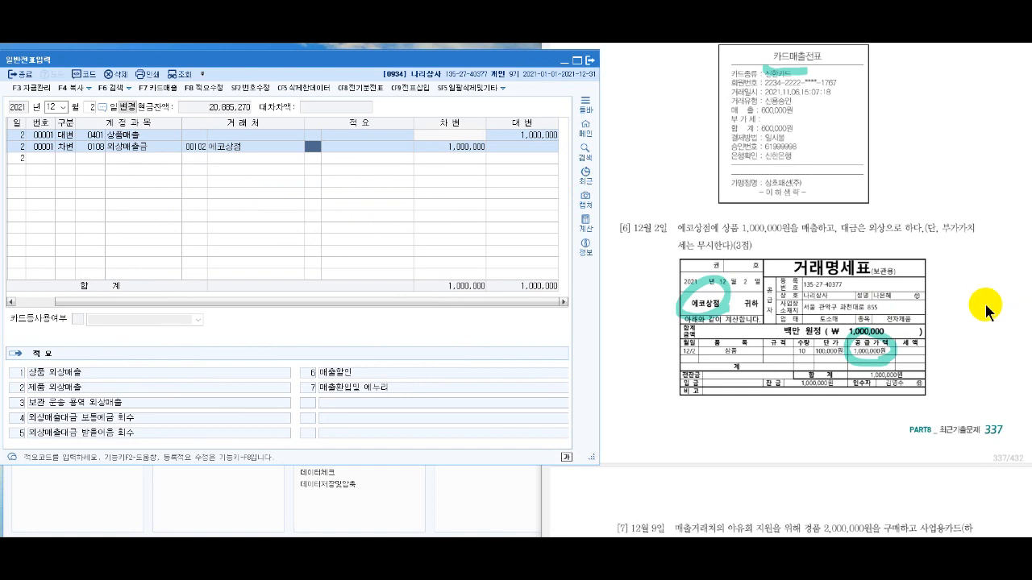
Highlight the phrase 매출거래처의 야유회 지원 in question [7] of the exam document
scroll(987, 309, "down", 1)
scroll(983, 309, "down", 2)
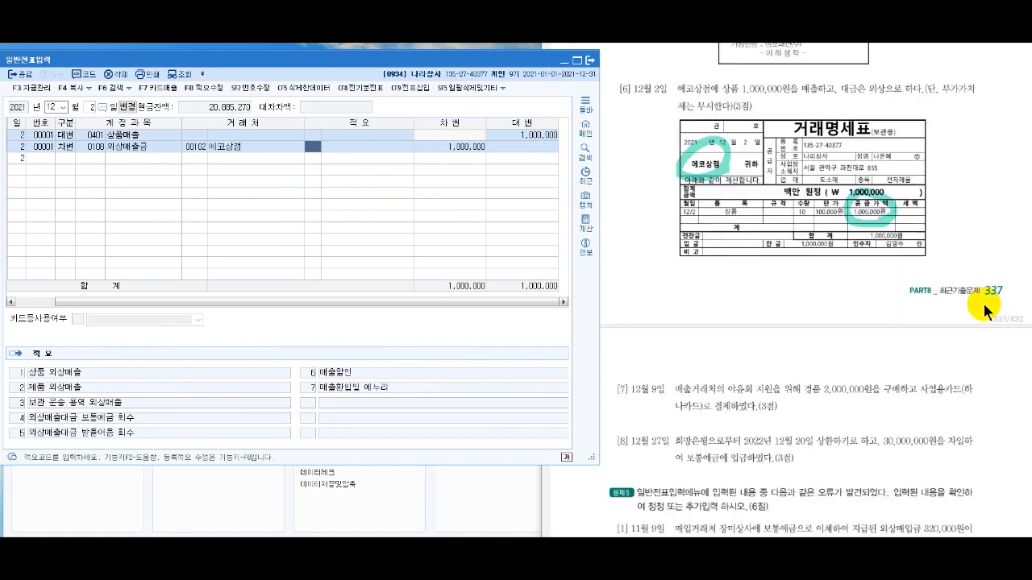
scroll(983, 309, "down", 3)
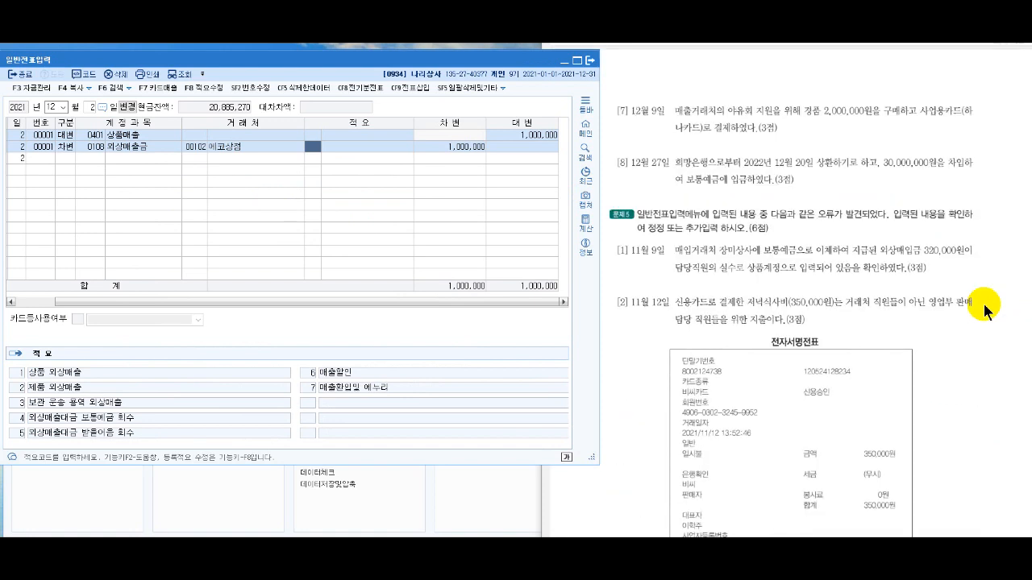
left_click(902, 277)
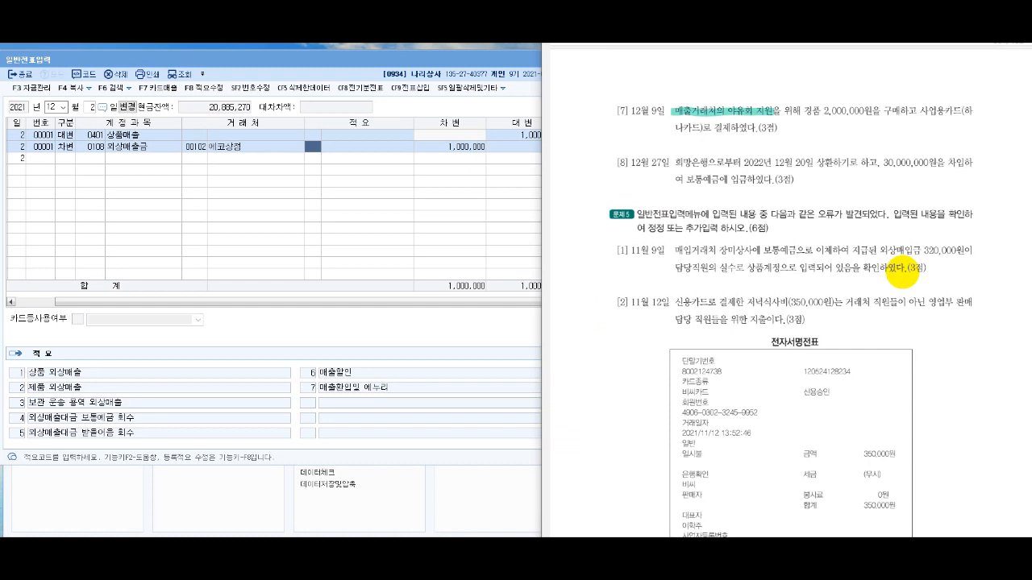
Set the voucher entry date to December 9 for question [7]
left_click(421, 59)
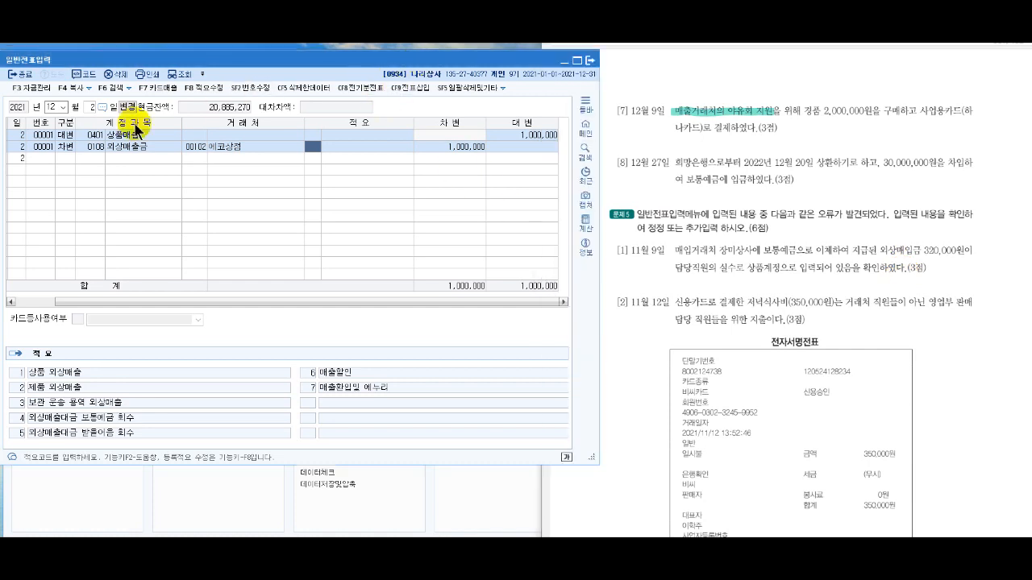
left_click(91, 108)
type("9")
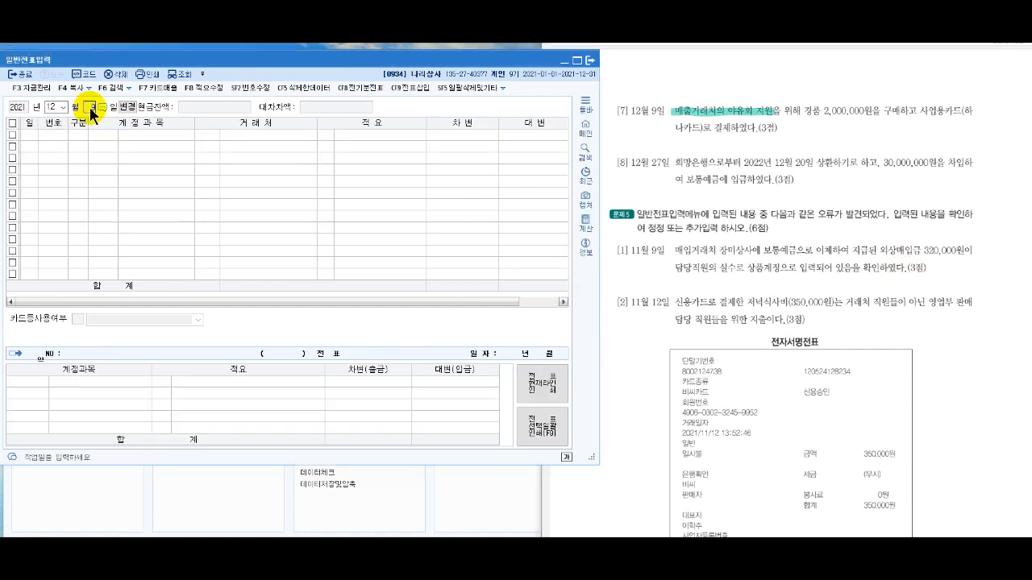
key("Return")
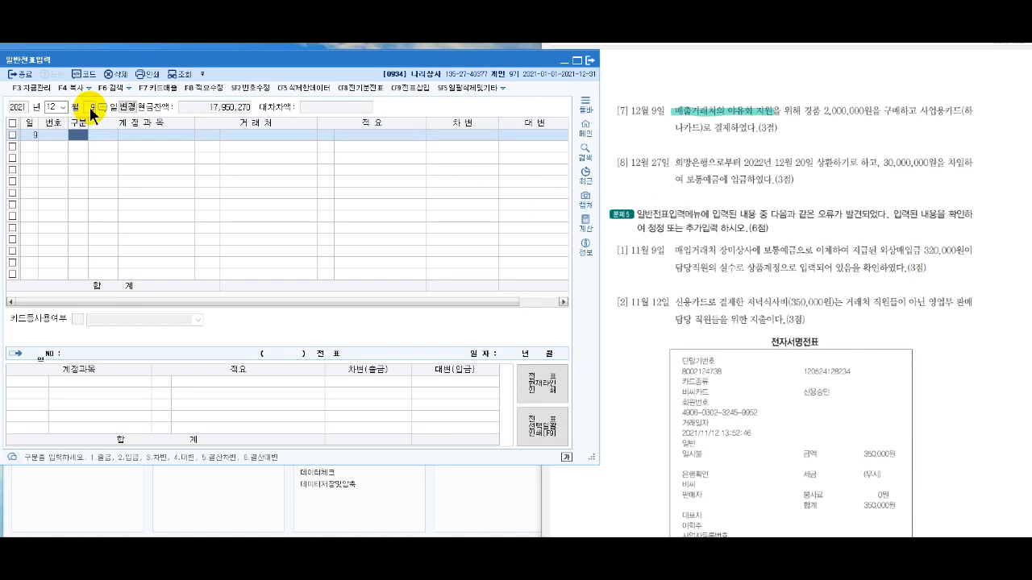
Start a debit (차변) line using the selling and administrative (판매관리비) account 0813 접대비
type("3")
key("Return")
type("접대")
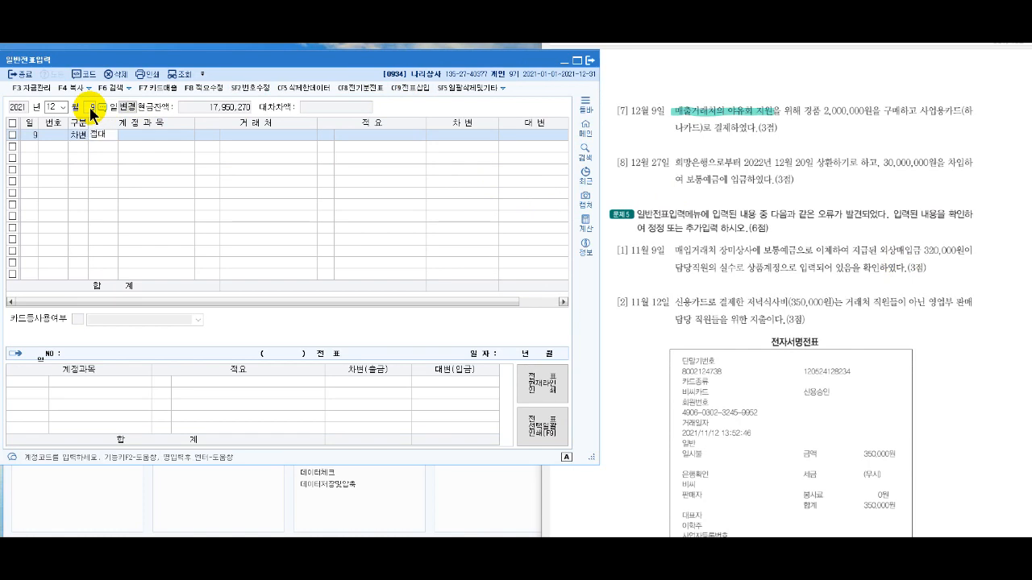
key("Return")
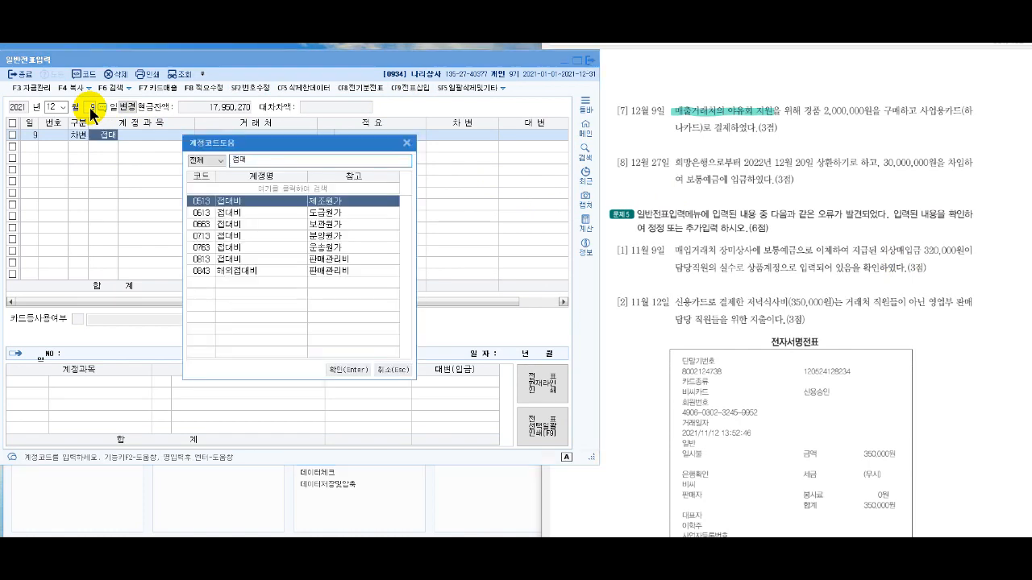
left_click(259, 259)
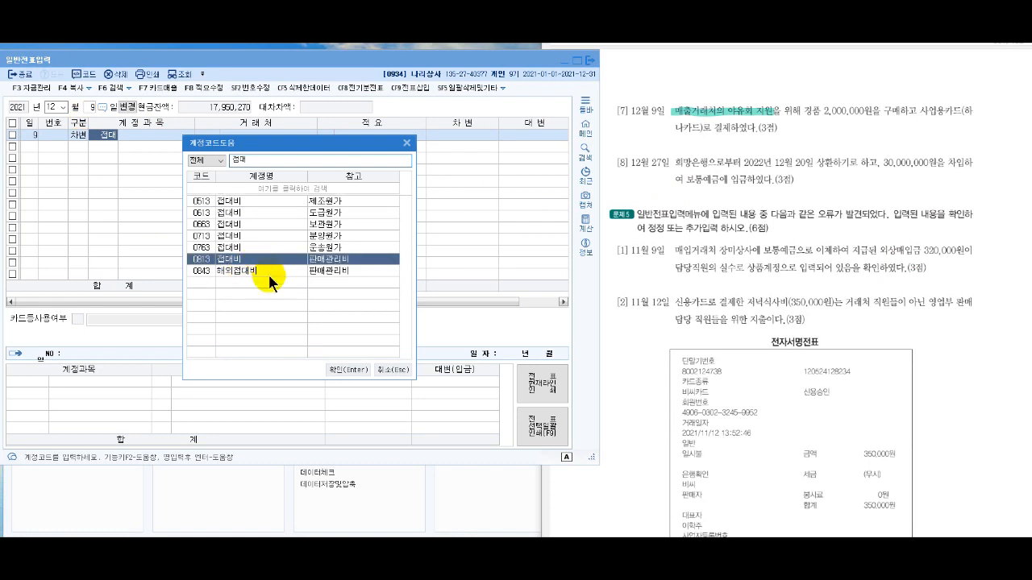
left_click(348, 370)
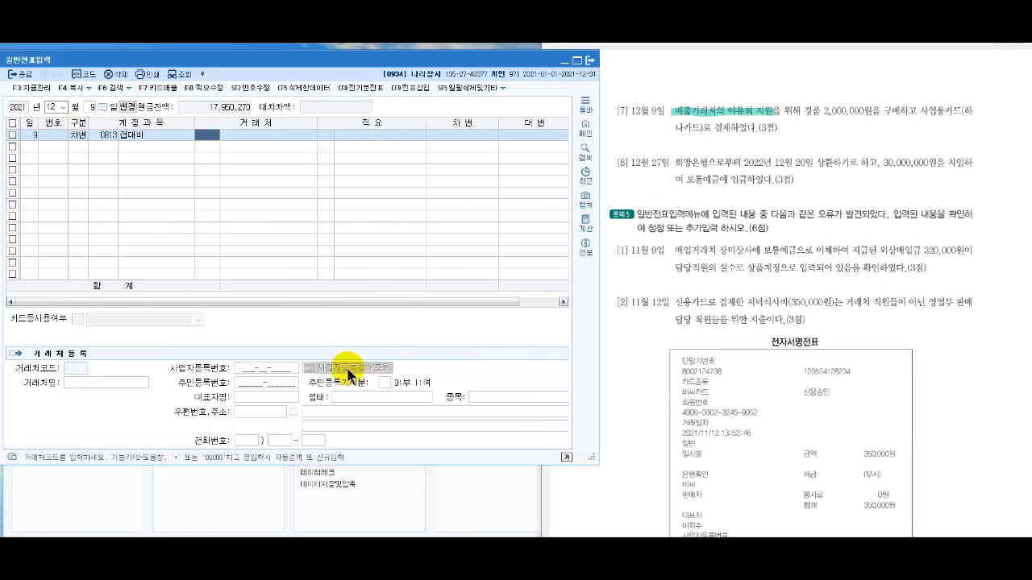
Leave the 접대비 line's vendor and description blank and set its debit amount to 2,000,000
key("Return")
key("Return")
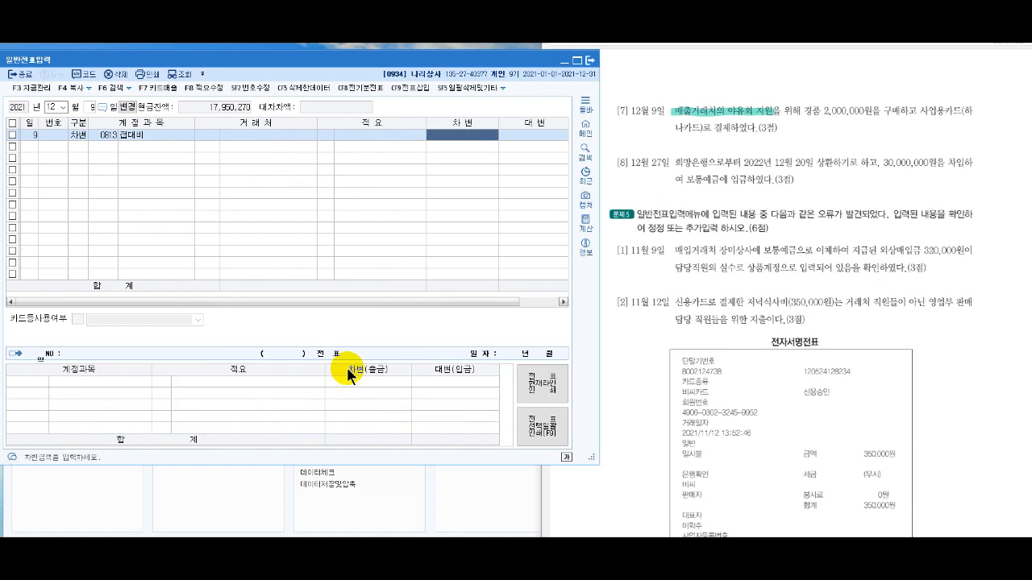
type("2")
key("plus")
key("plus")
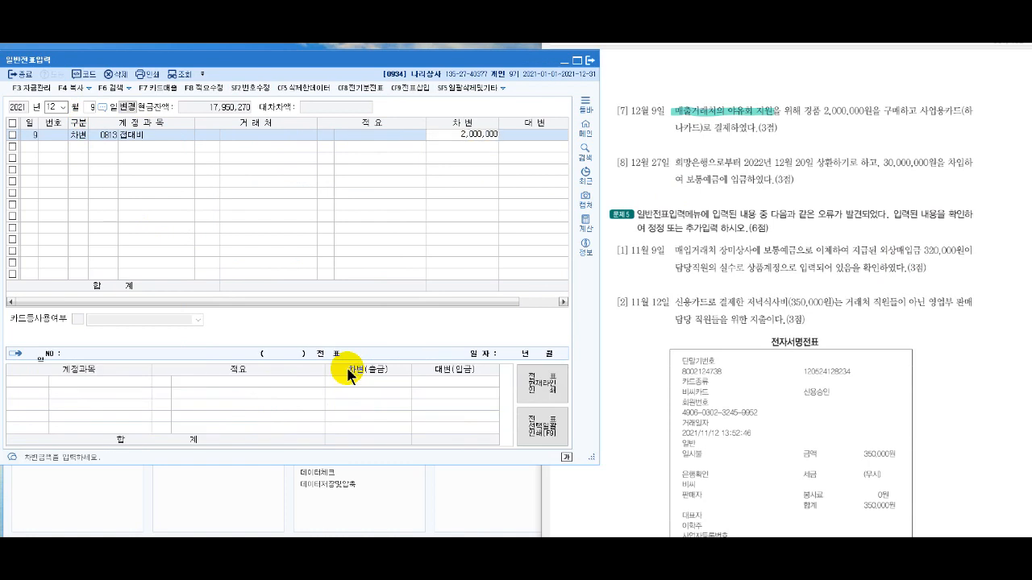
key("Return")
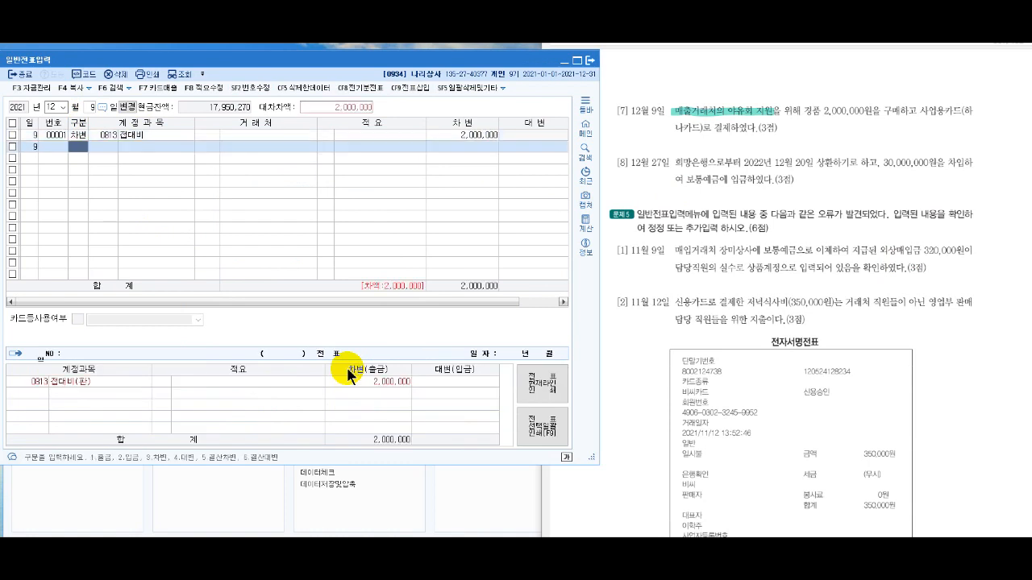
Add a credit (대변) line using account 0253 미지급금 to the December 9 voucher
type("4")
key("Return")
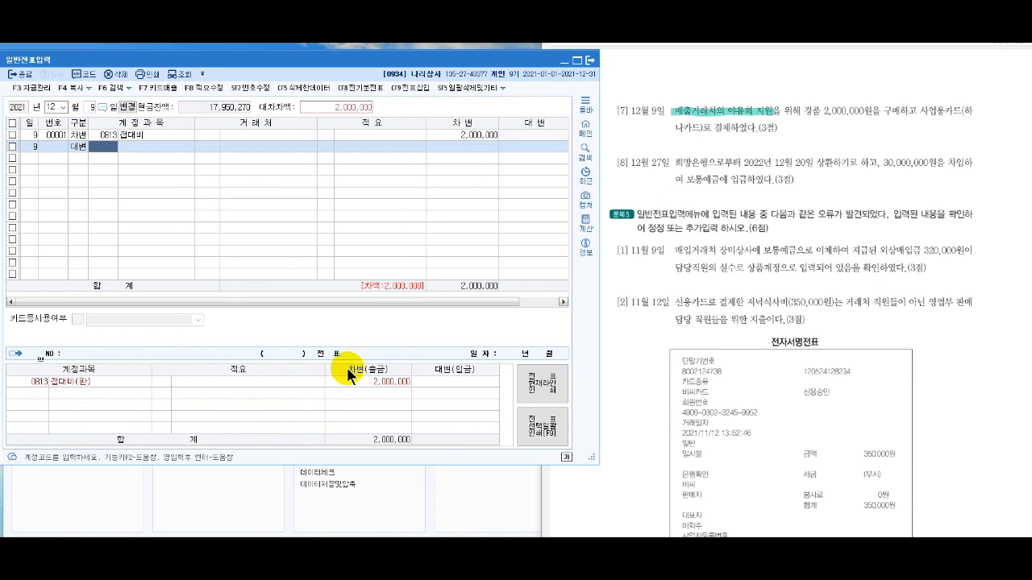
type("미지")
key("Return")
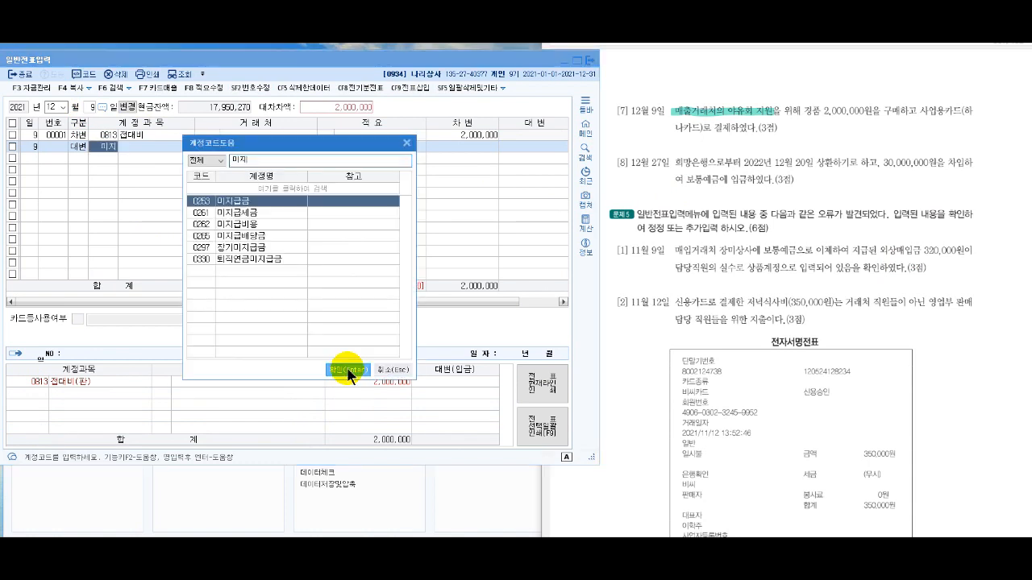
left_click(348, 370)
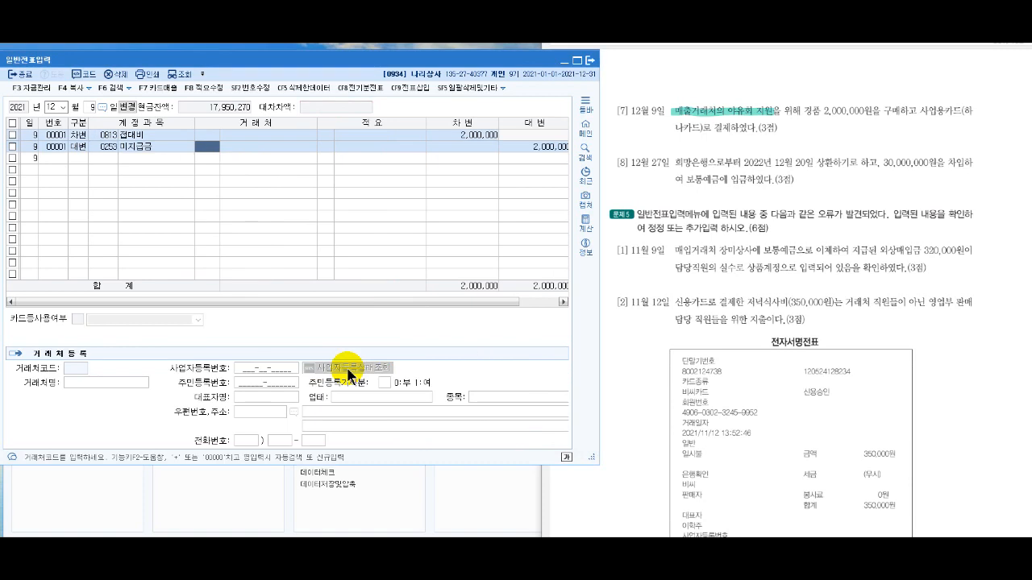
Assign 하나카드 as the vendor (거래처) of the 미지급금 credit line
type("하나")
key("Return")
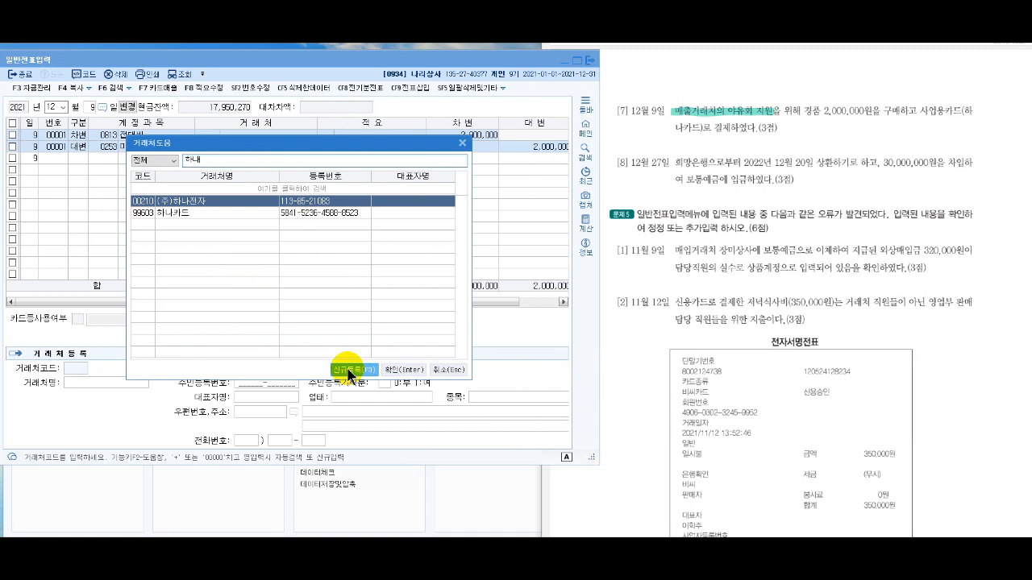
key("Down")
key("Return")
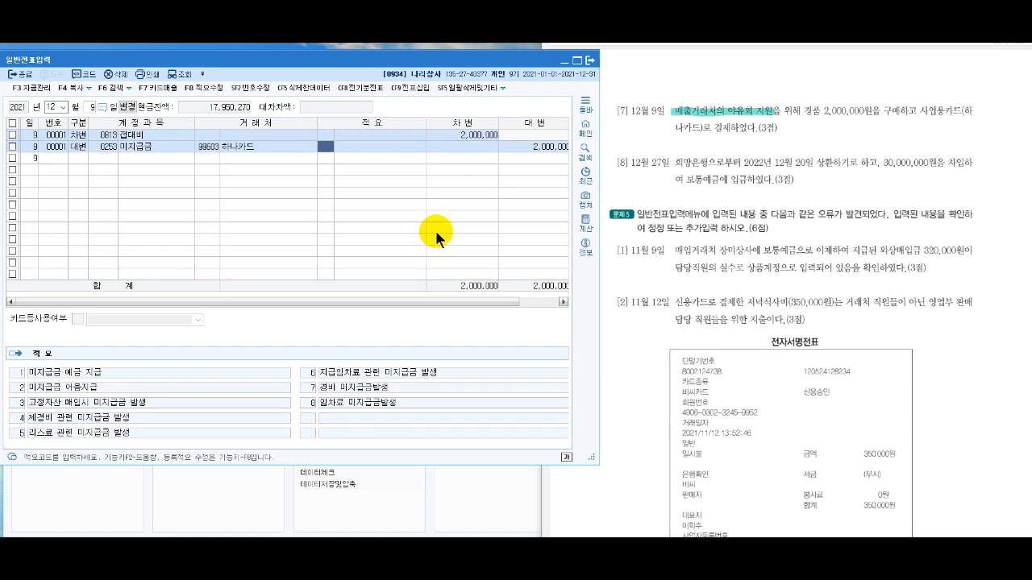
Set the voucher entry date to December 27 for question [8]
left_click(93, 107)
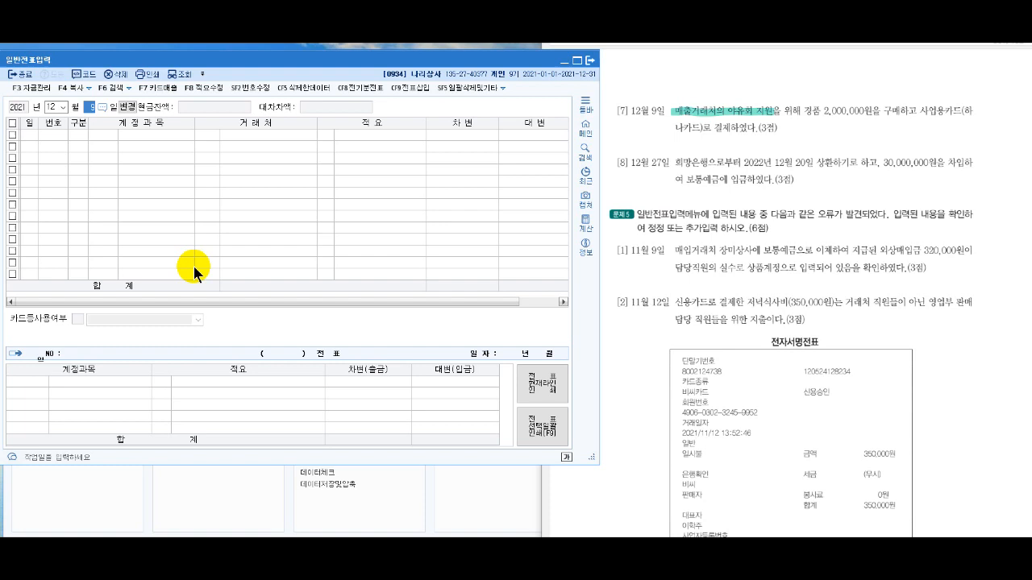
type("27")
key("Return")
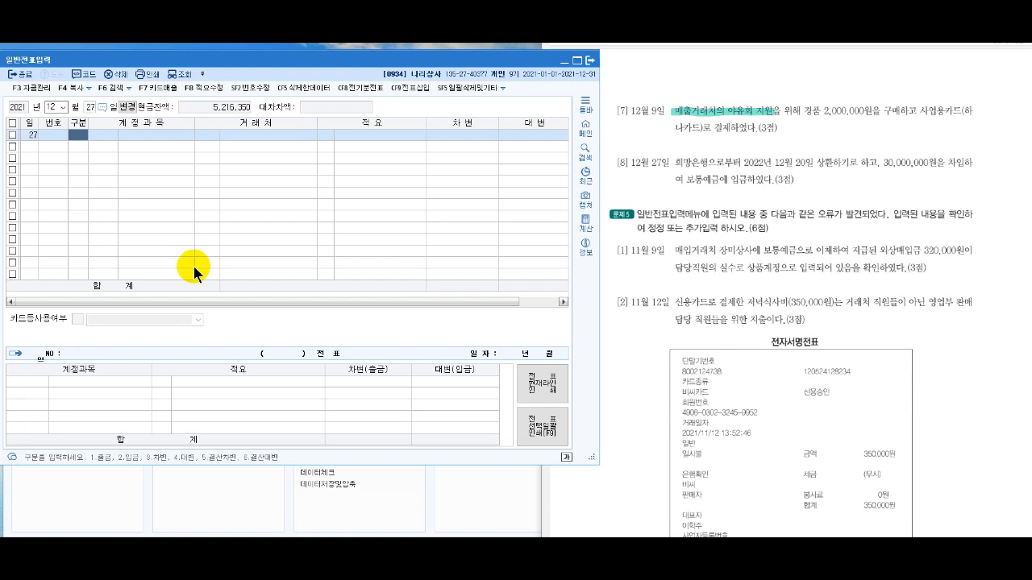
Enter a debit (차변) line of 30,000,000 to account 0103 보통예금, leaving vendor and description blank
type("3 ")
type("보통")
key("Return")
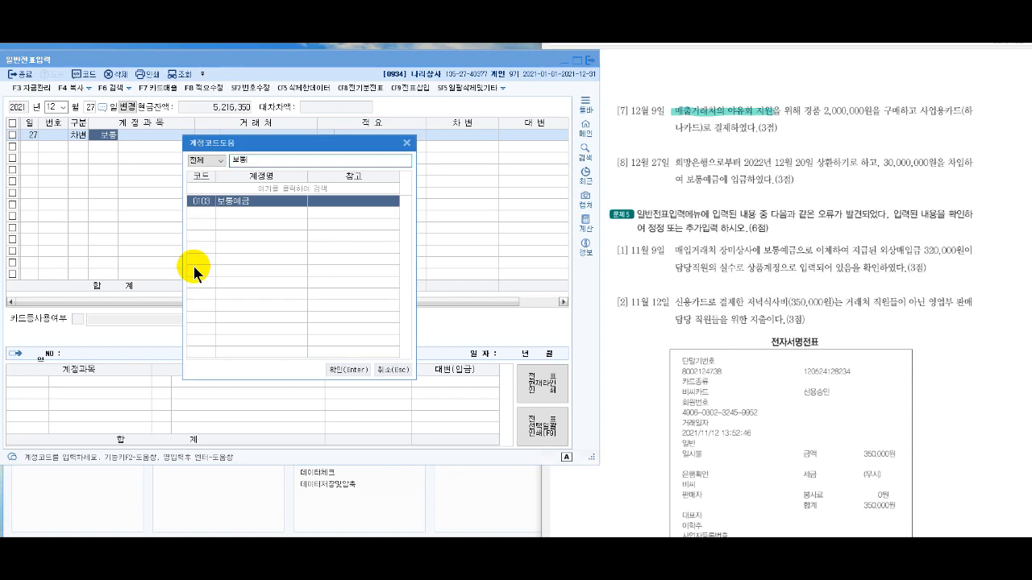
key("Return")
key("Return")
key("Return")
key("Return")
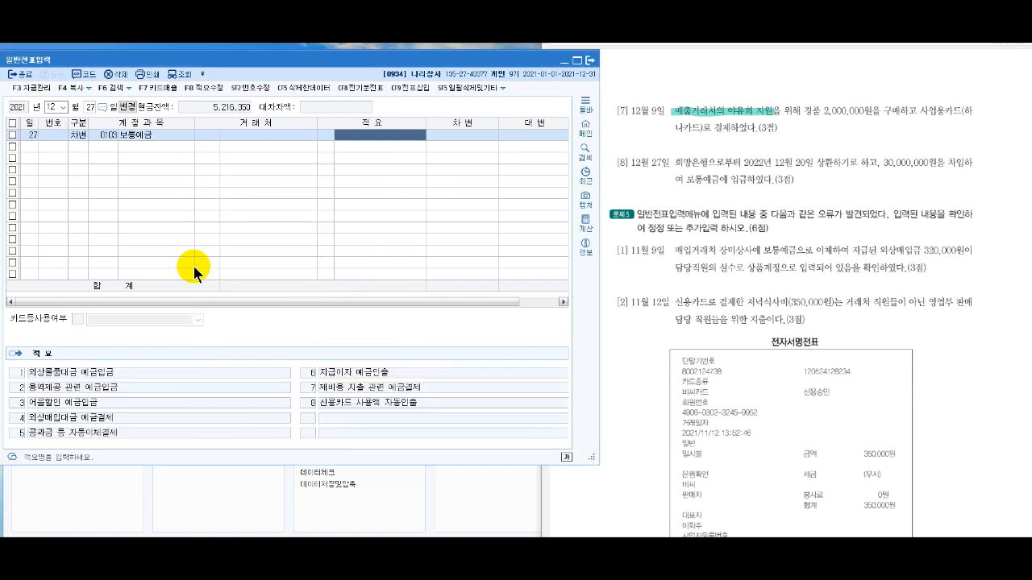
type("30,000,000")
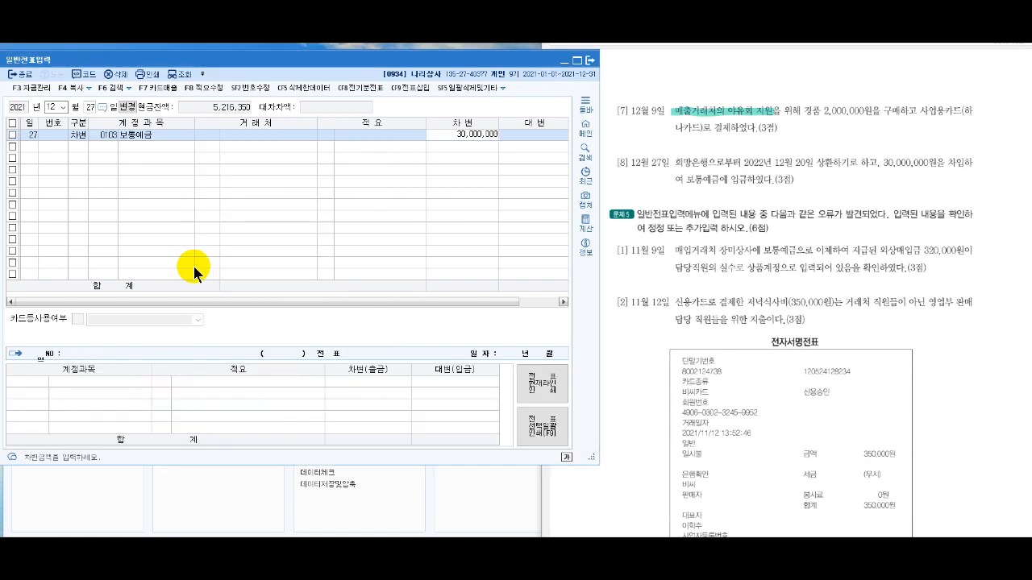
key("Return")
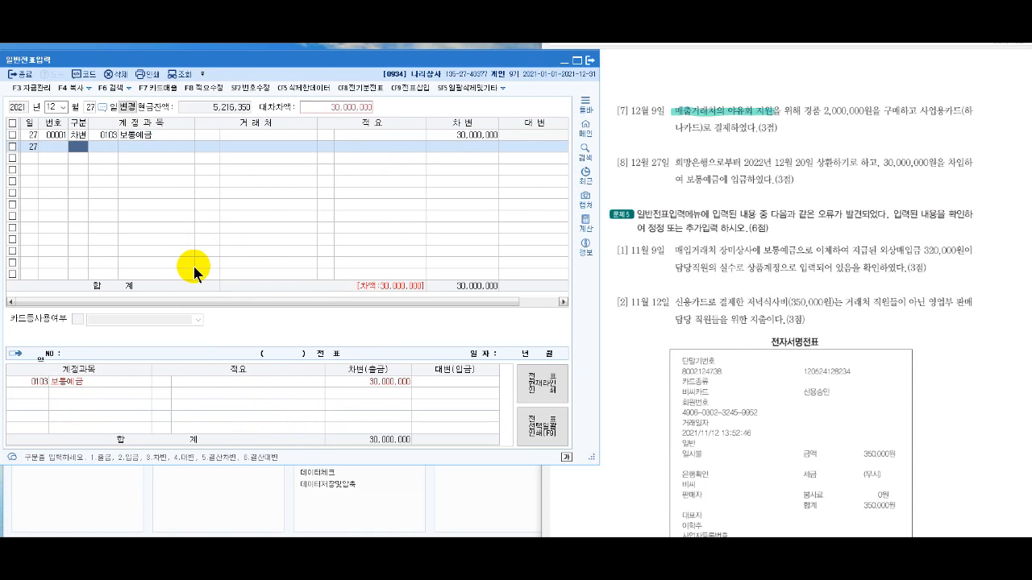
Add a credit (대변) line using account 0260 단기차입금 to the December 27 voucher
type("4")
type("단")
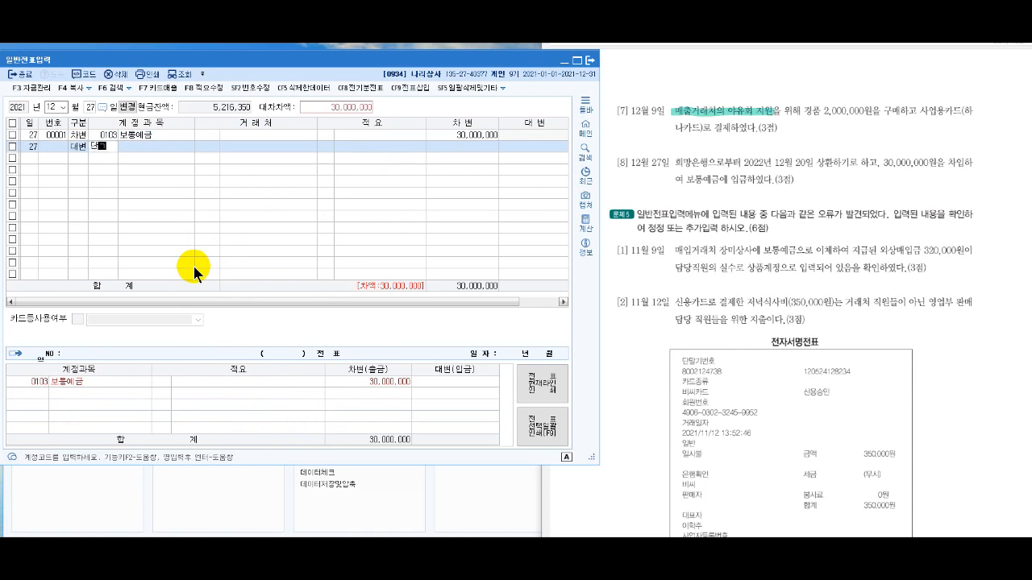
type("기")
key("Return")
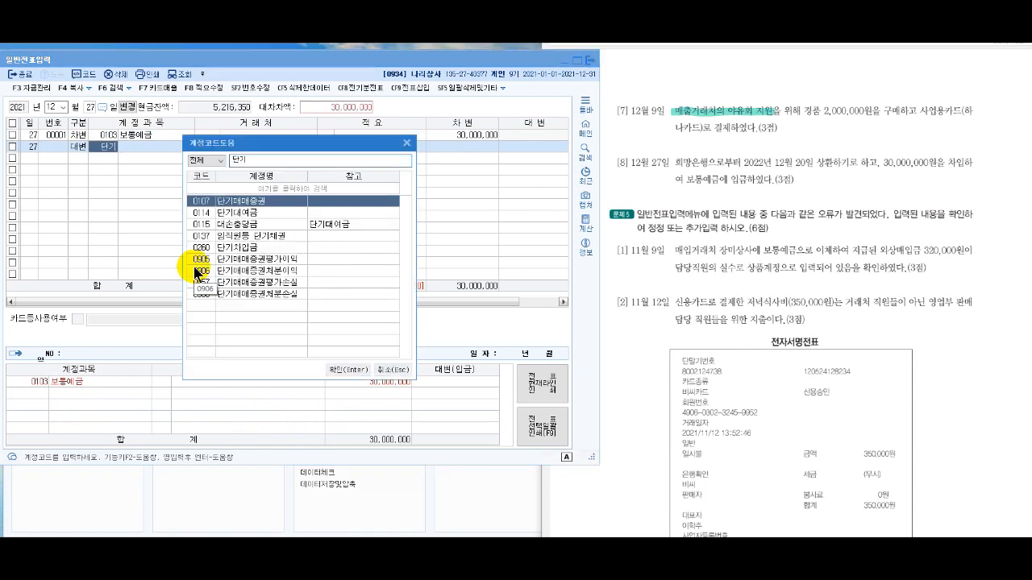
left_click(238, 249)
key("Return")
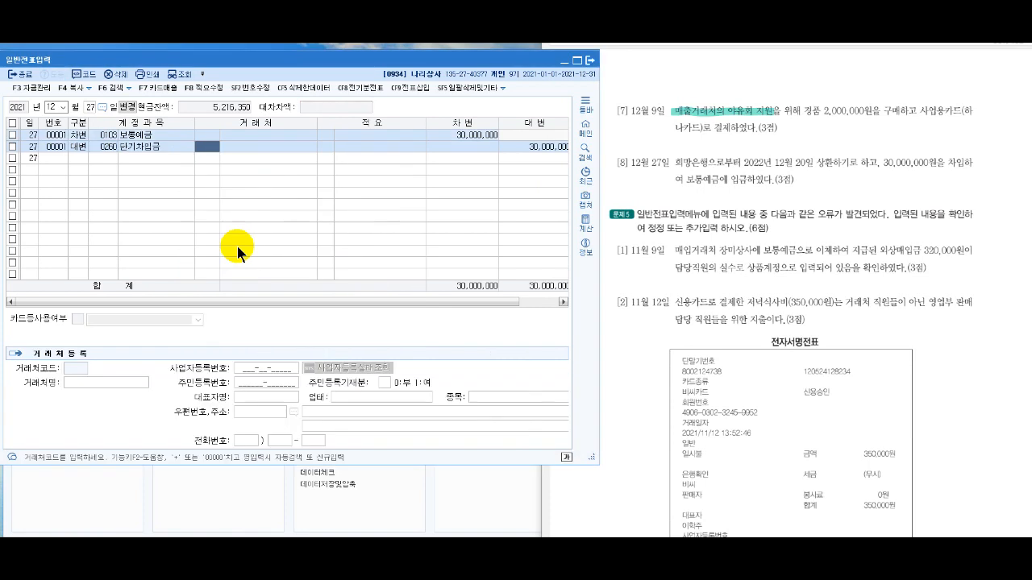
Assign 희망은행 as the vendor (거래처) of the 단기차입금 credit line
type("희망")
key("Return")
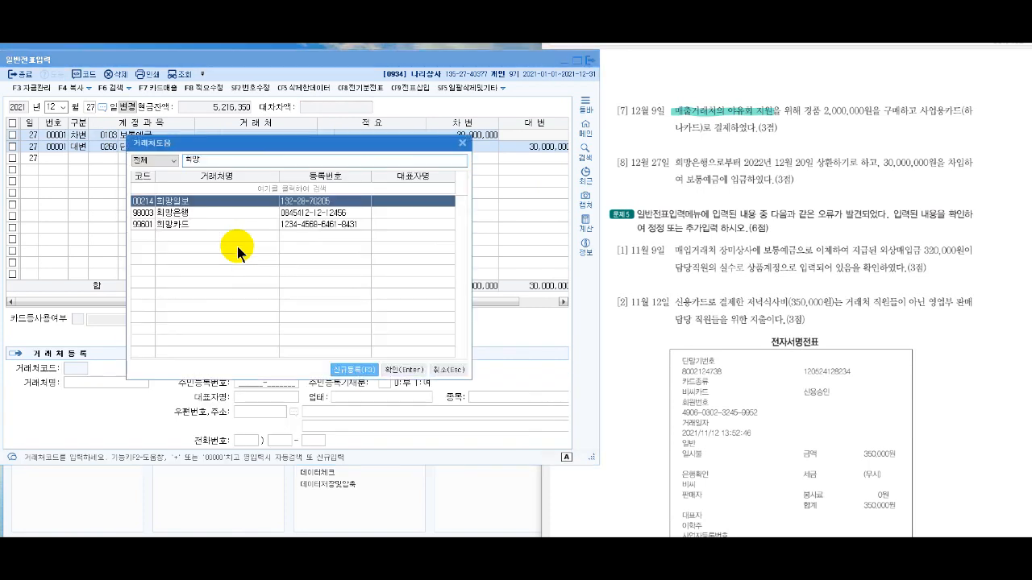
key("Down")
key("Return")
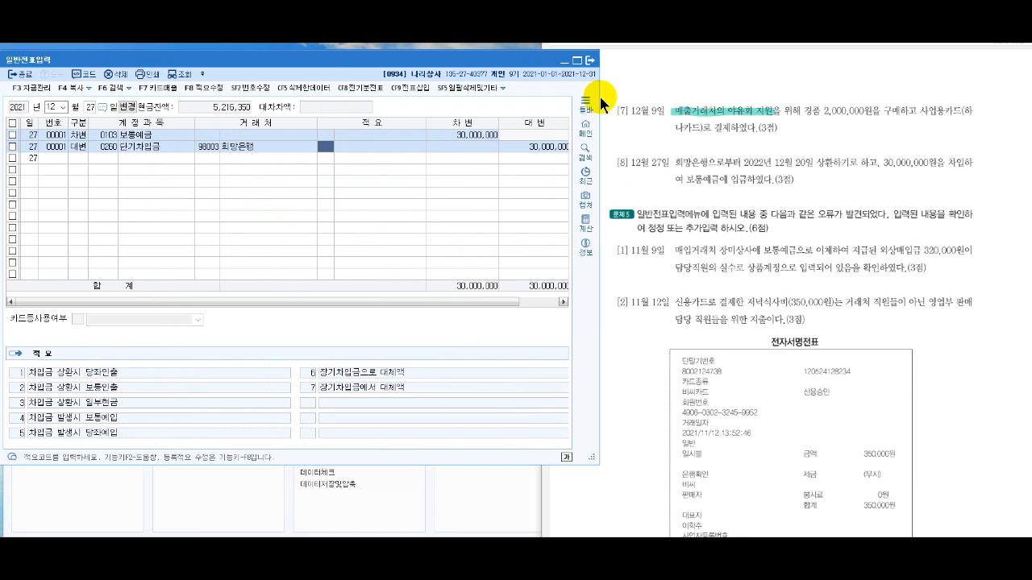
key("Hangul")
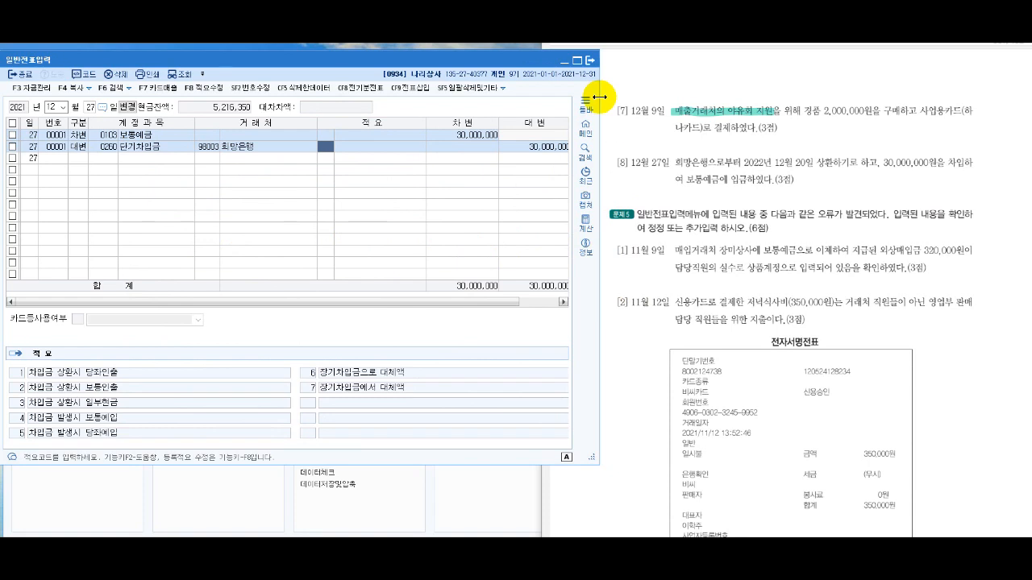